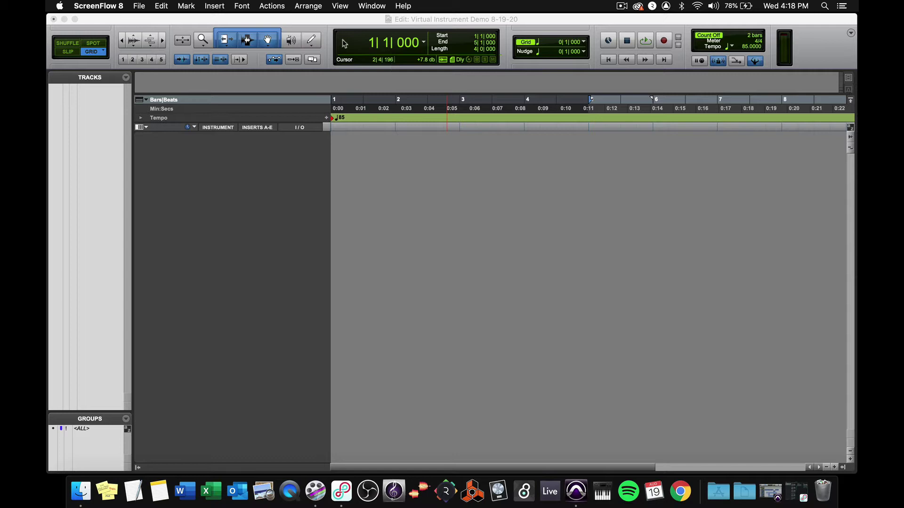
Add a Click 1 track with the Click II plug-in and shrink it to a small height.
click(198, 22)
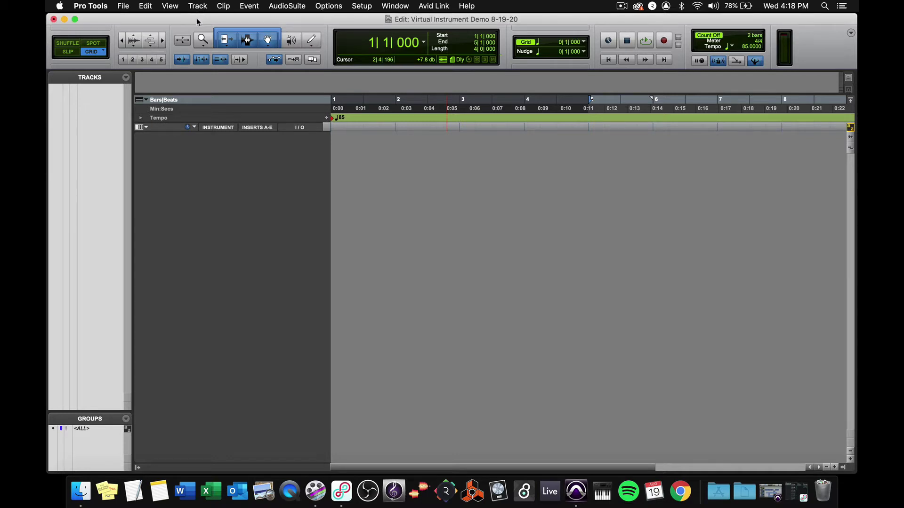
click(198, 6)
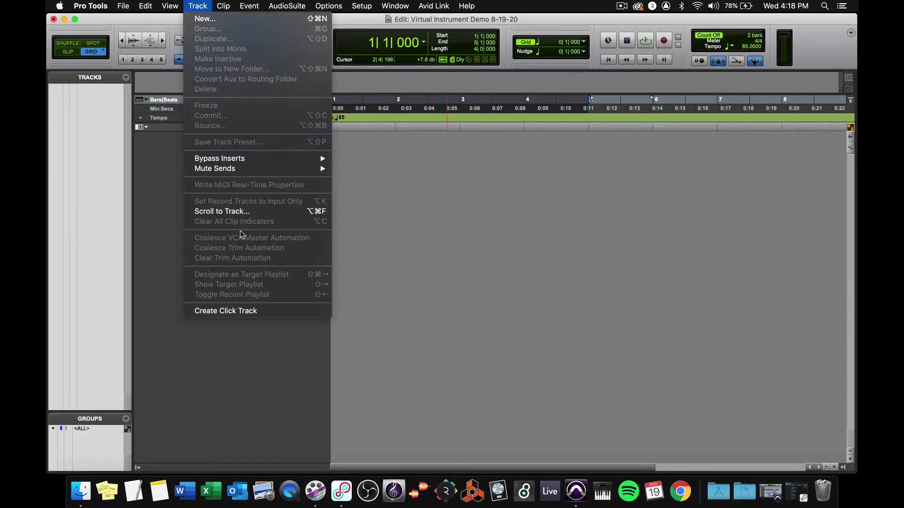
click(252, 311)
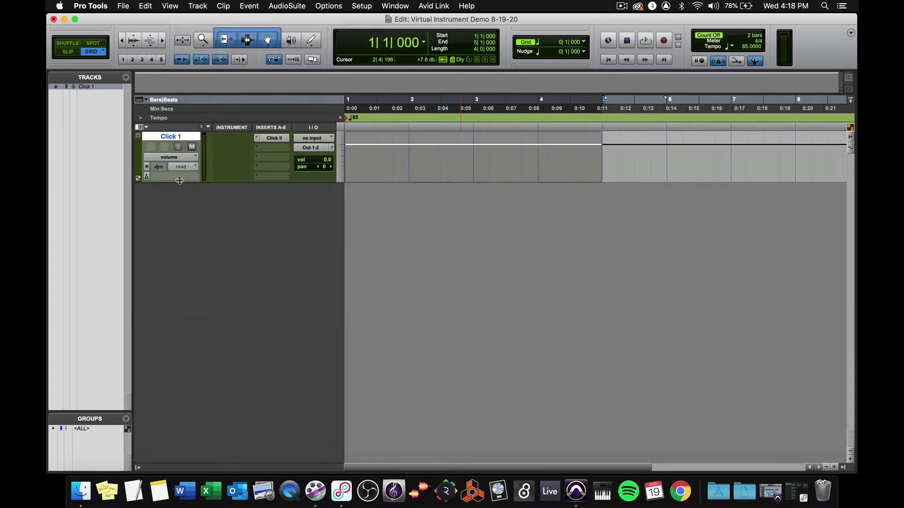
drag(179, 181, 178, 174)
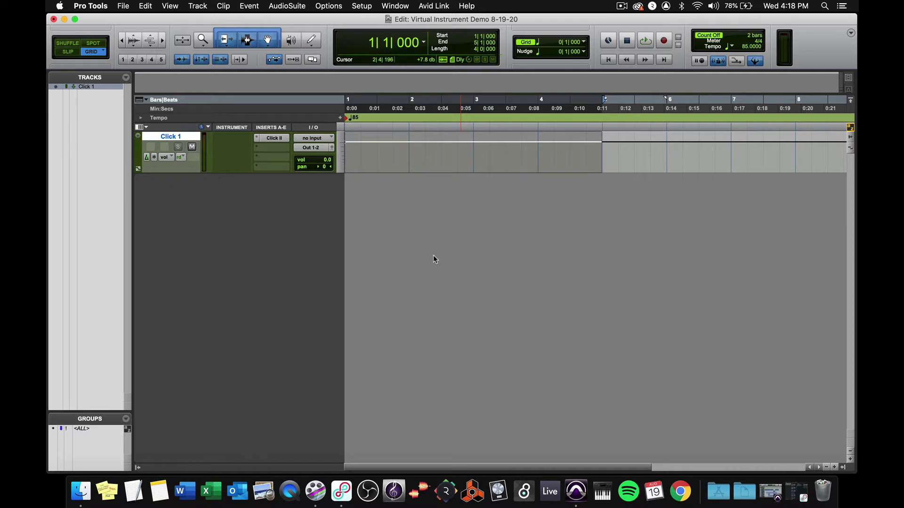
Create 5 stereo instrument tracks, Inst 1 through Inst 5, from the New Tracks dialog.
key(super+shift+n)
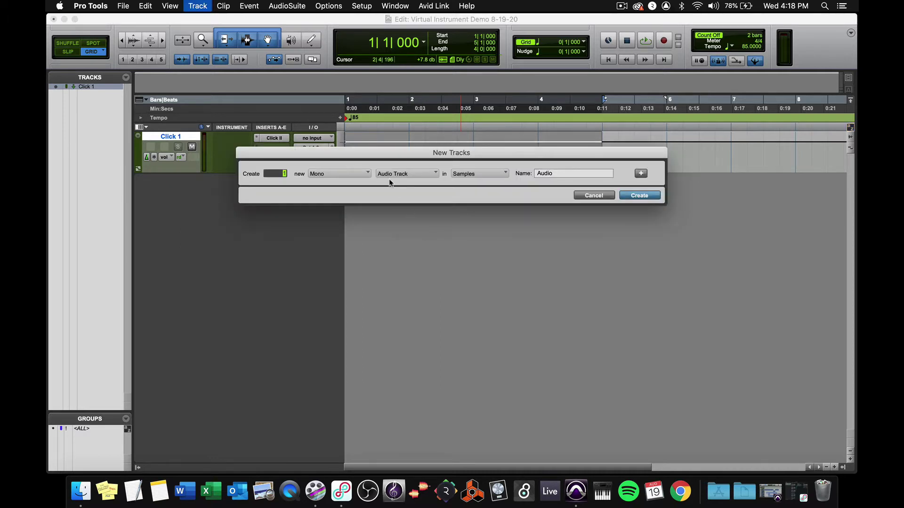
click(358, 176)
click(351, 182)
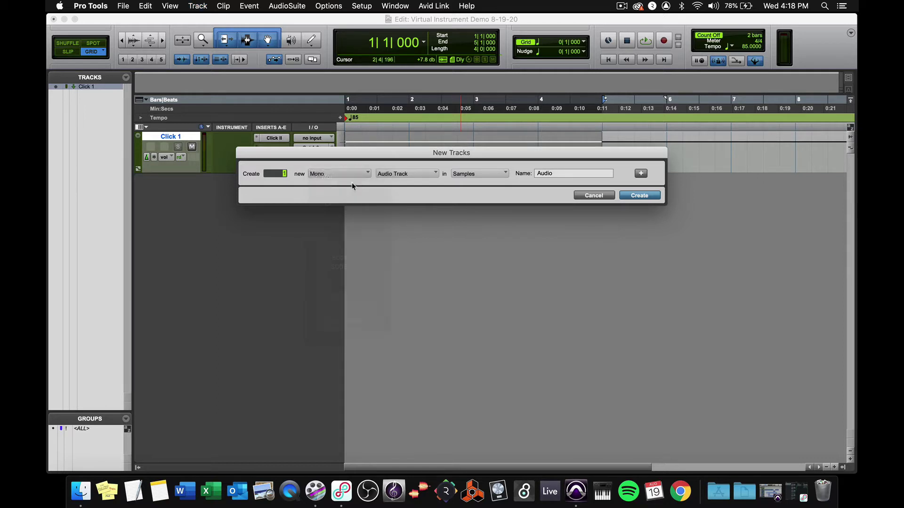
click(419, 175)
click(416, 220)
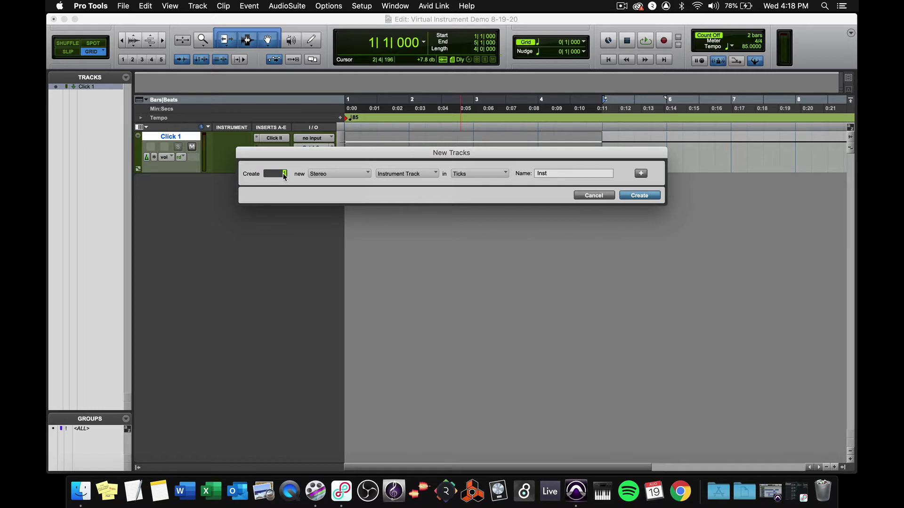
text(5)
key(Return)
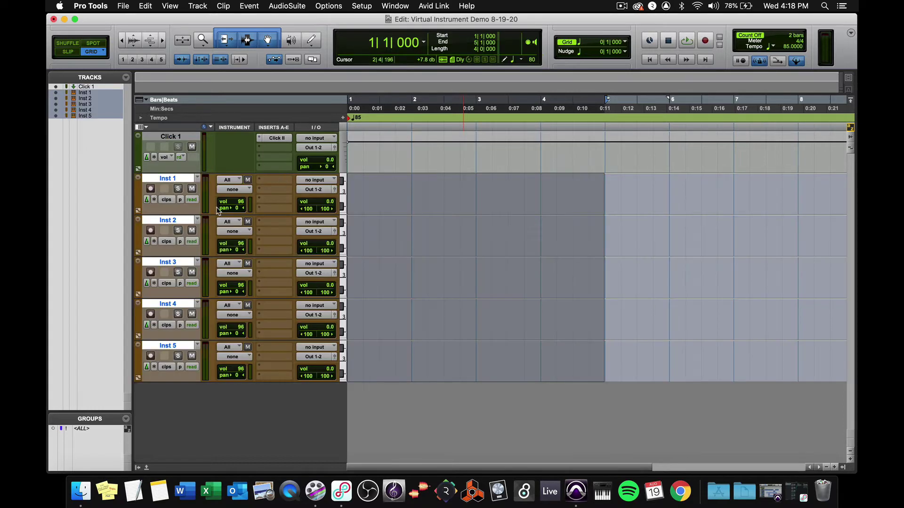
Place the insertion point on Inst 2 at bar 2 and glance at the edit window view list.
click(444, 225)
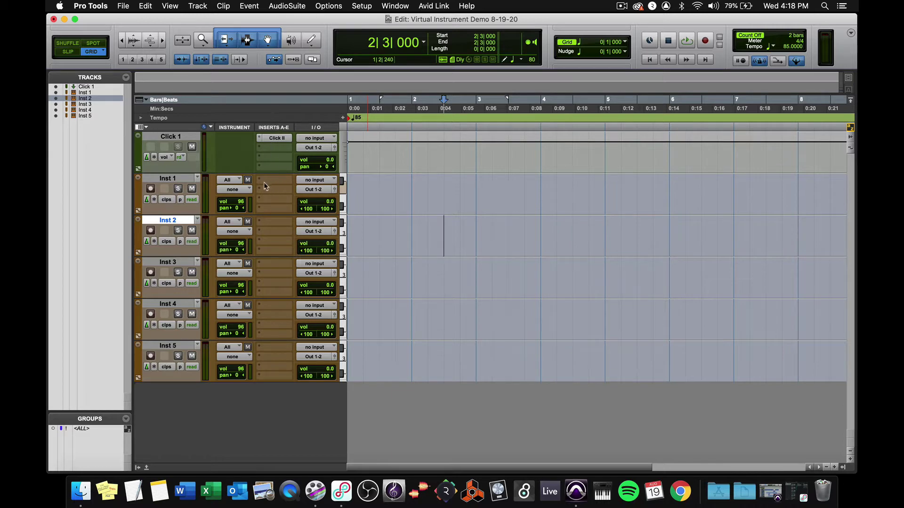
click(140, 127)
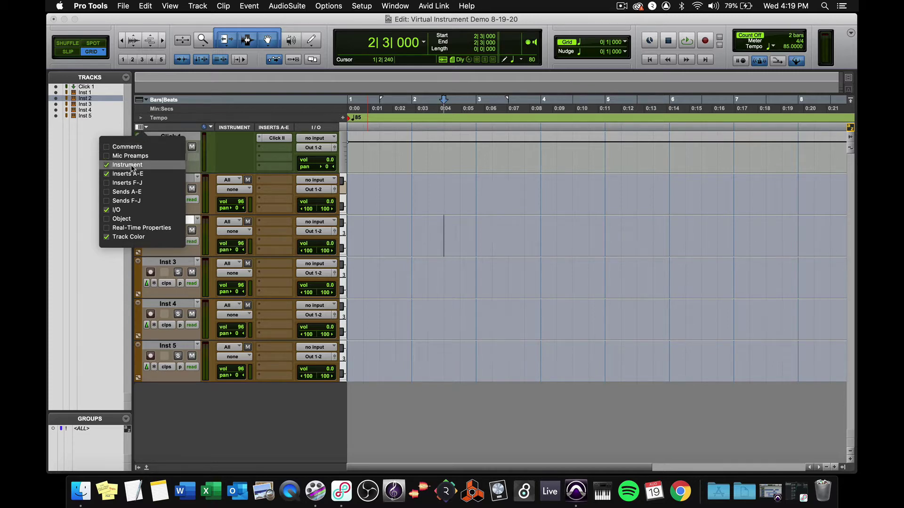
click(454, 193)
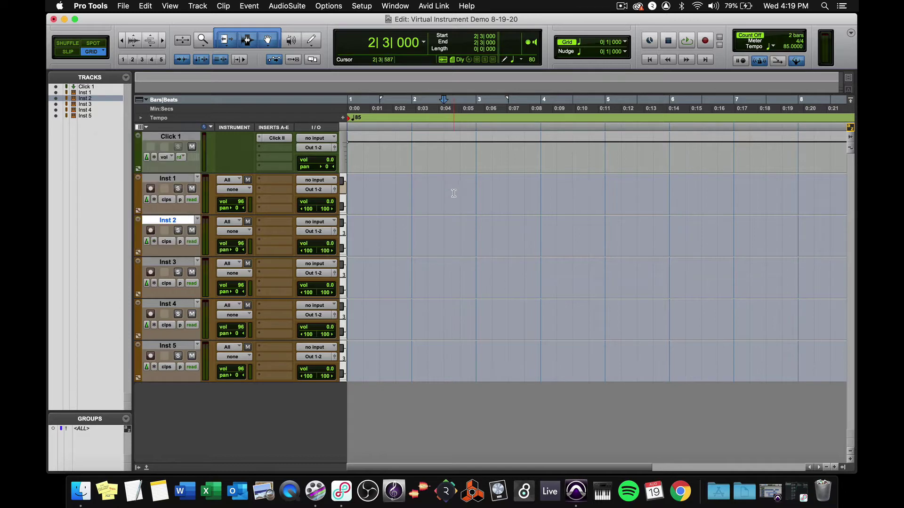
Load the DB-33 organ on Inst 1's first insert, record-arm Inst 1, and close the organ window.
click(264, 179)
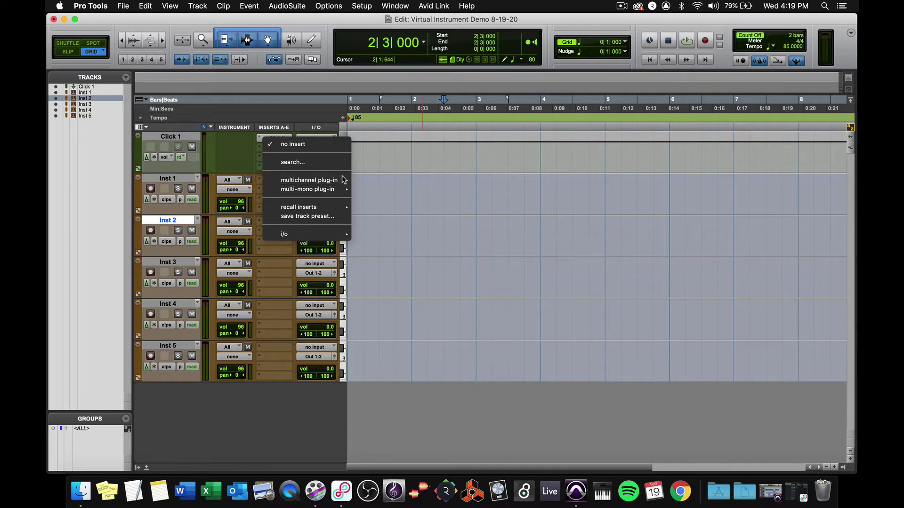
mouse_move(335, 182)
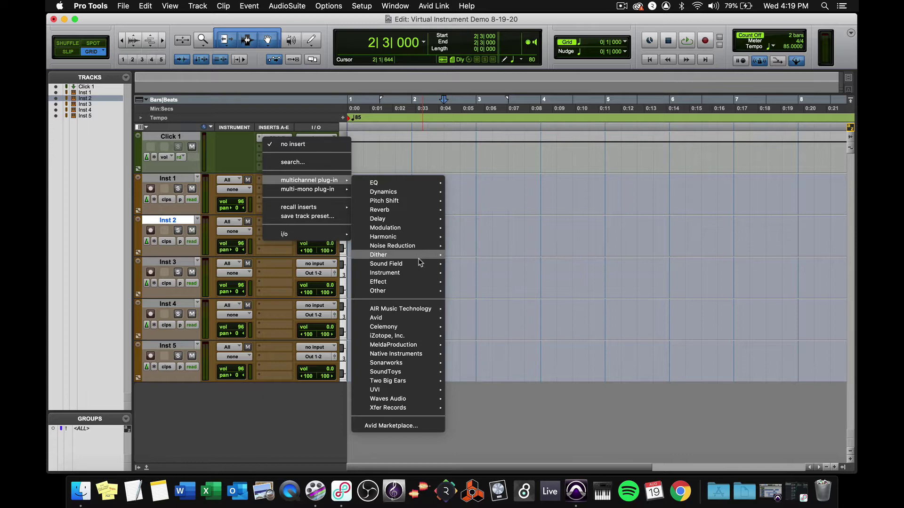
mouse_move(420, 277)
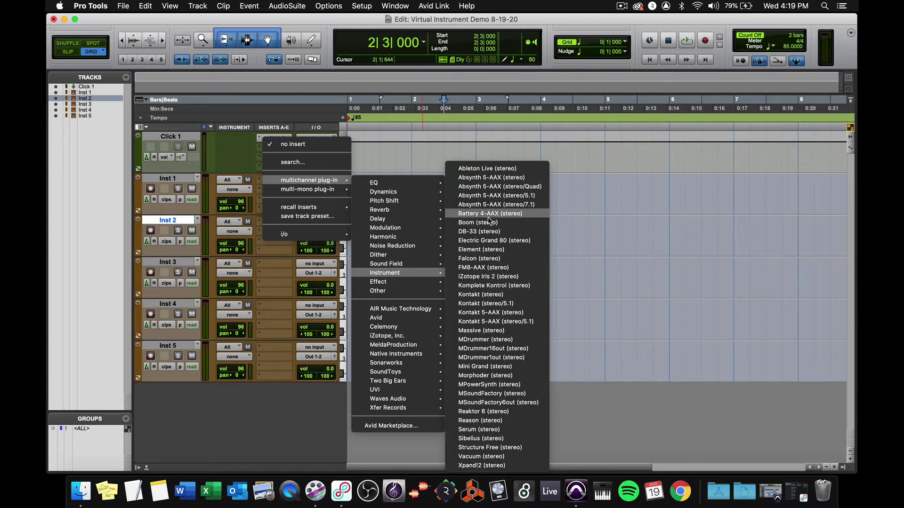
click(487, 233)
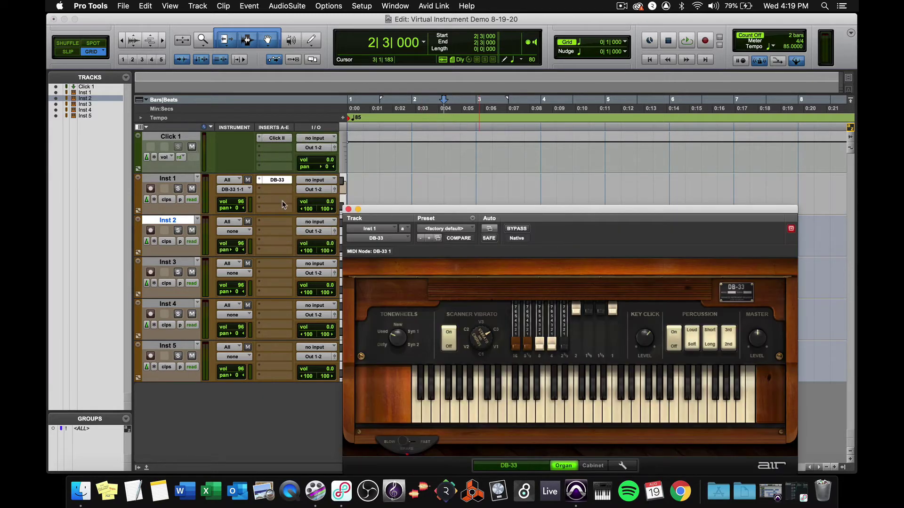
drag(444, 209, 449, 95)
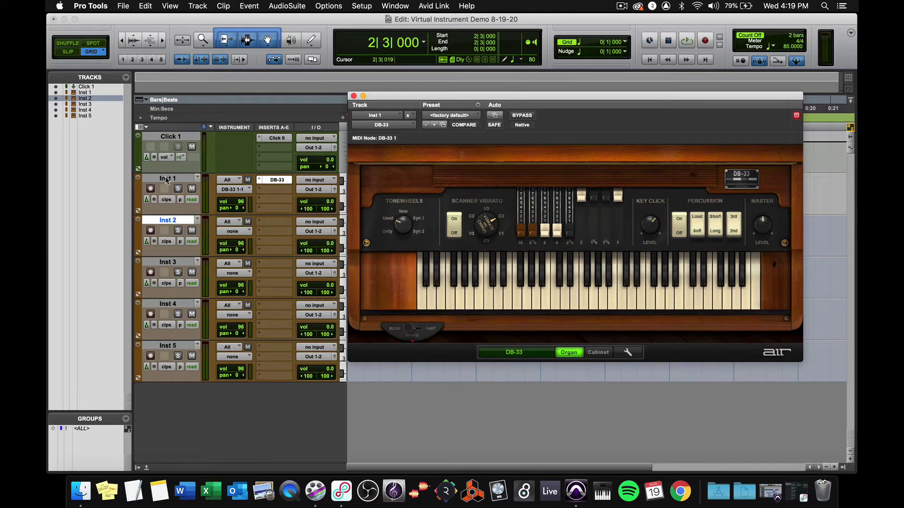
click(151, 189)
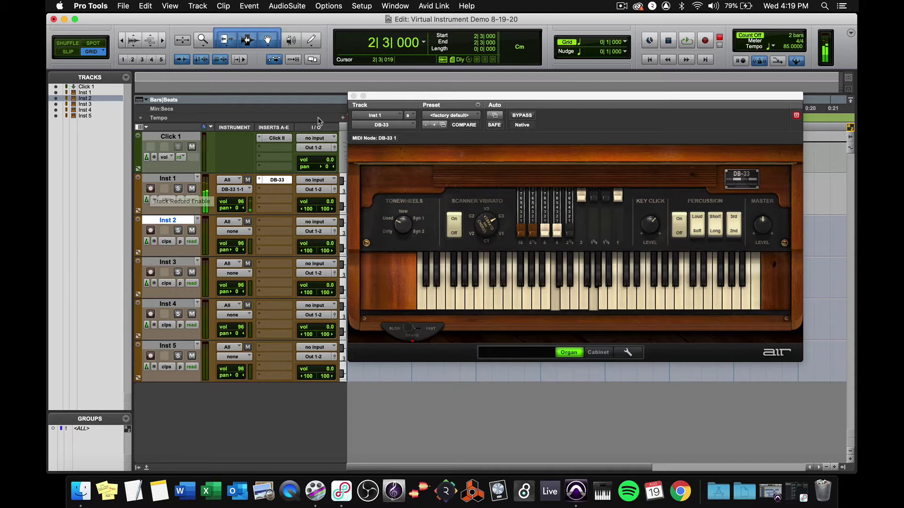
click(354, 96)
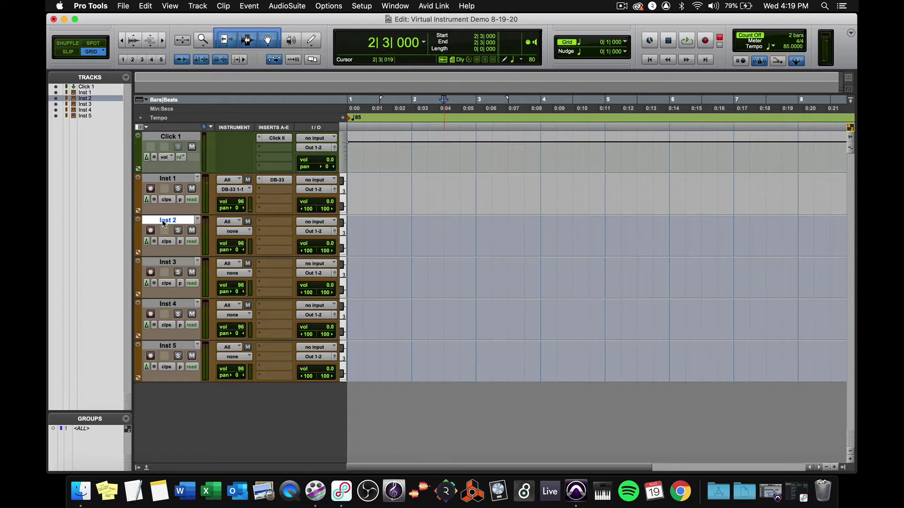
Load the Mini Grand piano on Inst 2's first insert and disarm recording on Inst 1.
click(271, 221)
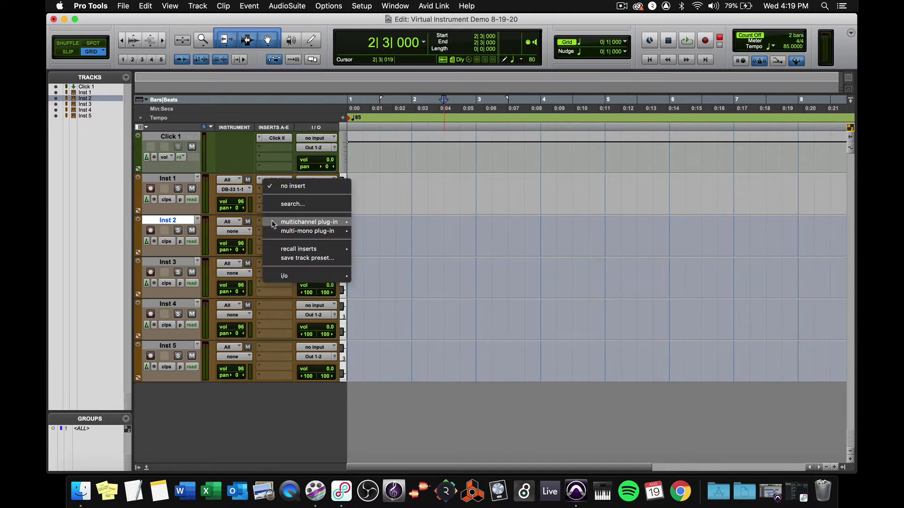
mouse_move(311, 222)
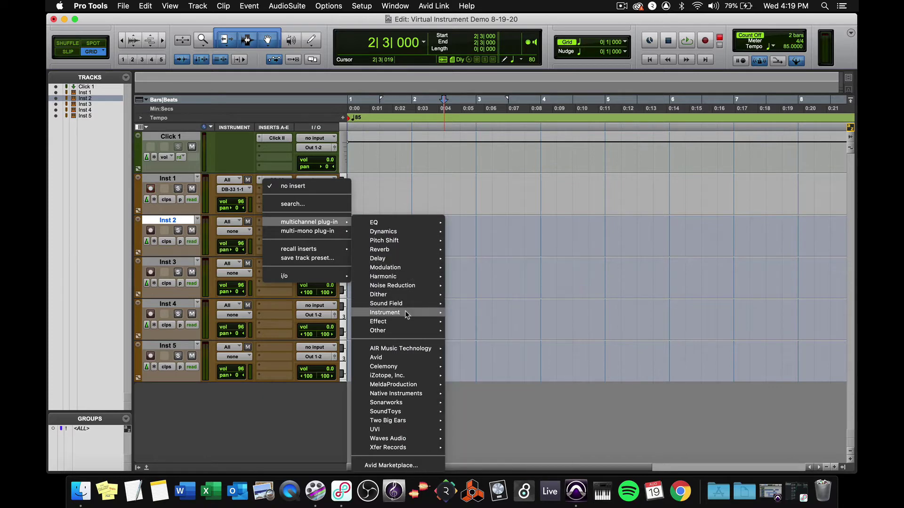
mouse_move(407, 314)
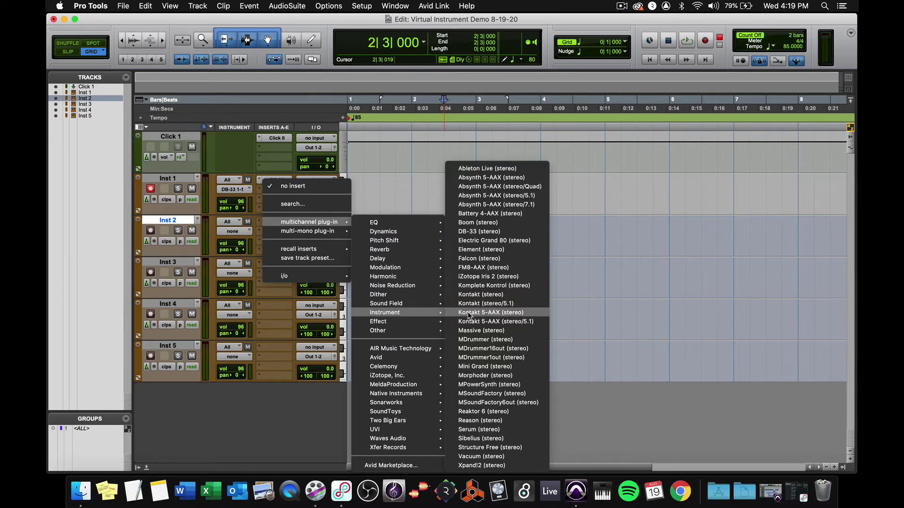
click(478, 366)
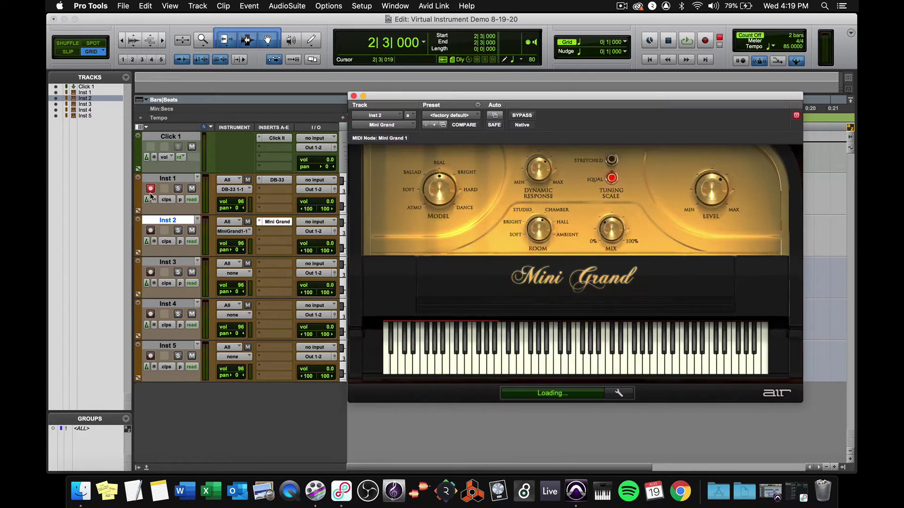
click(151, 189)
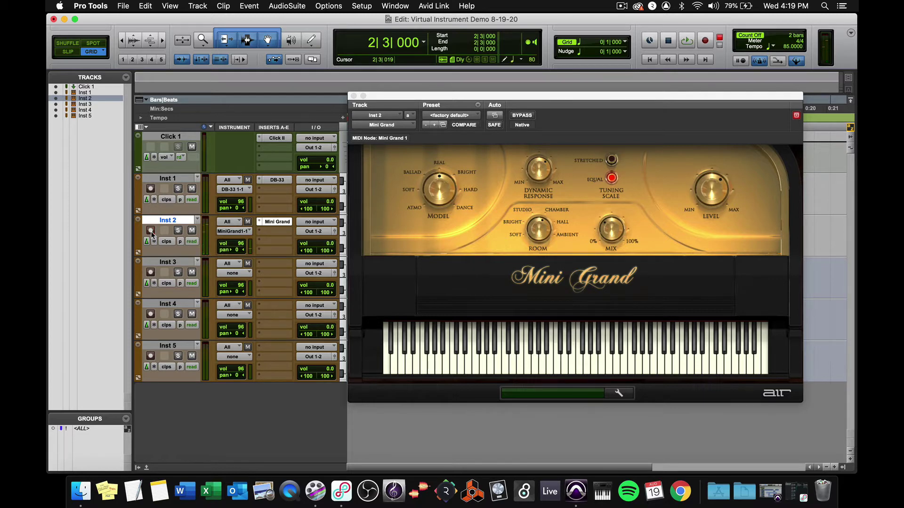
Close Mini Grand, return to zero, record-arm Inst 2 and record a two-bar MIDI take, Inst 2-01.
click(353, 96)
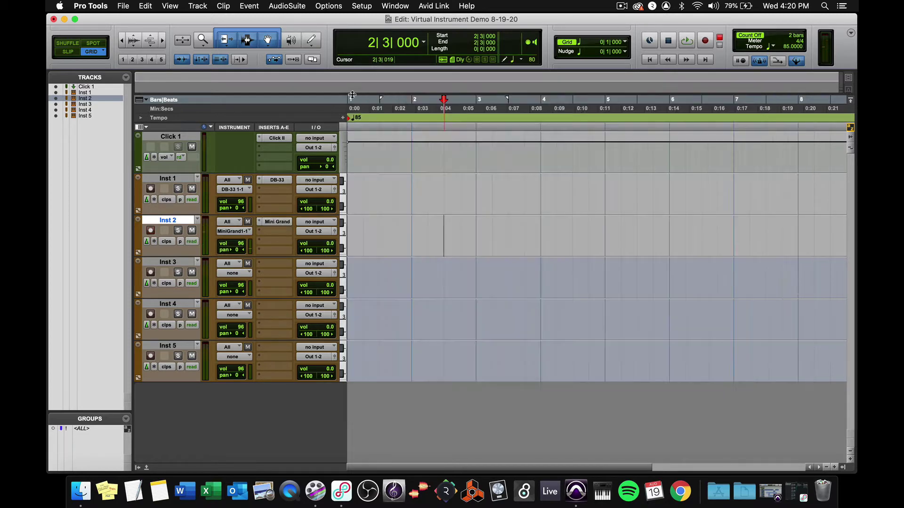
click(650, 60)
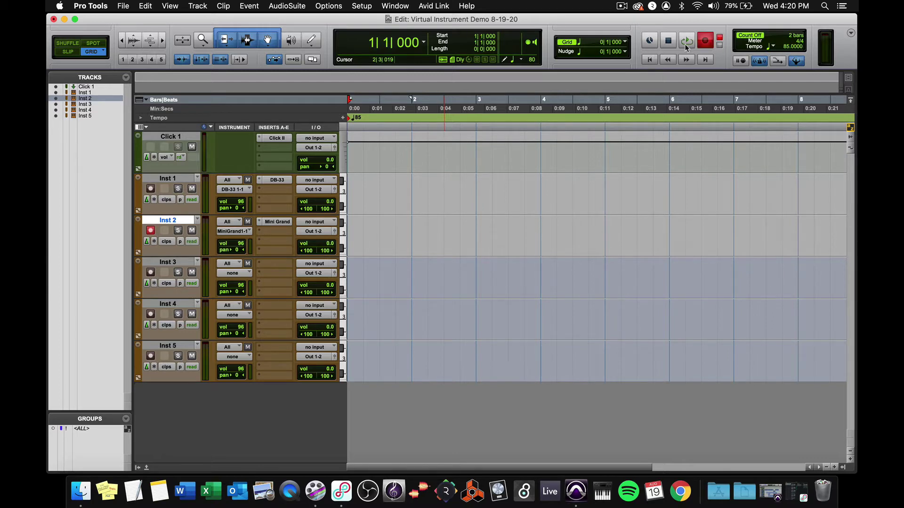
key(shift+r)
key(super+space)
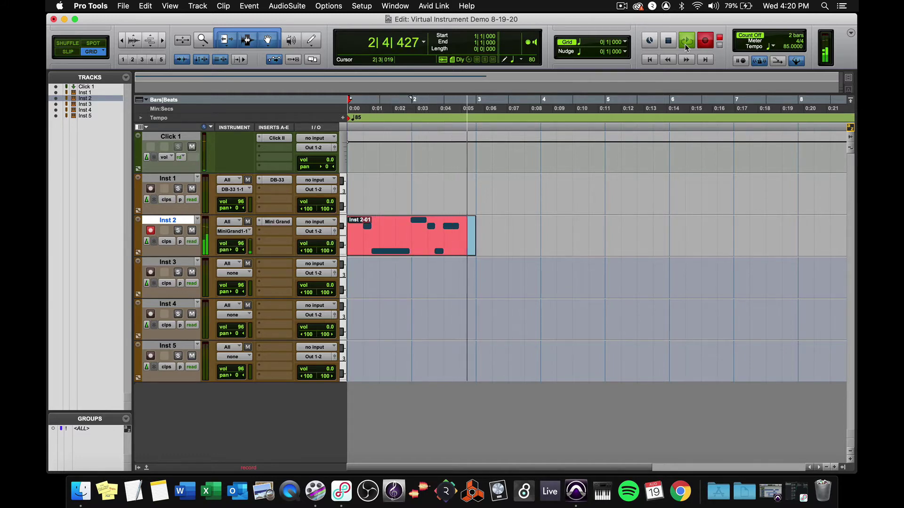
click(684, 43)
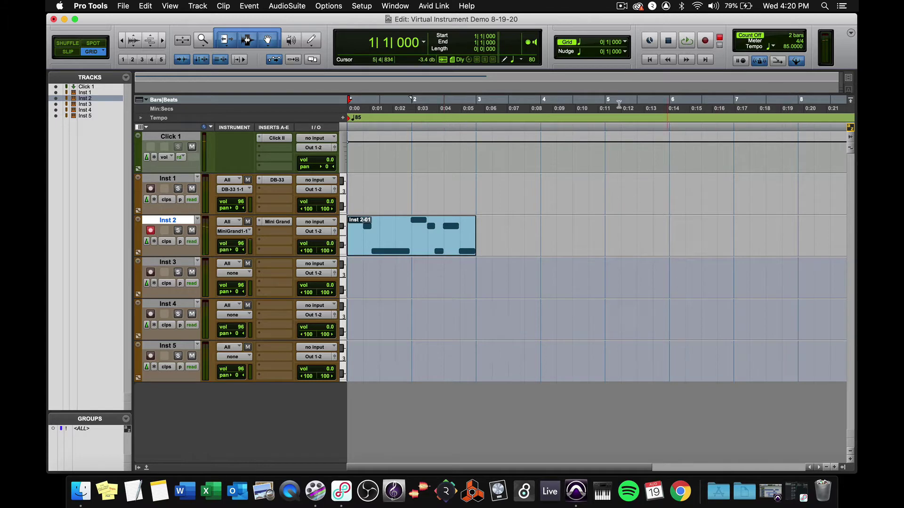
double_click(402, 240)
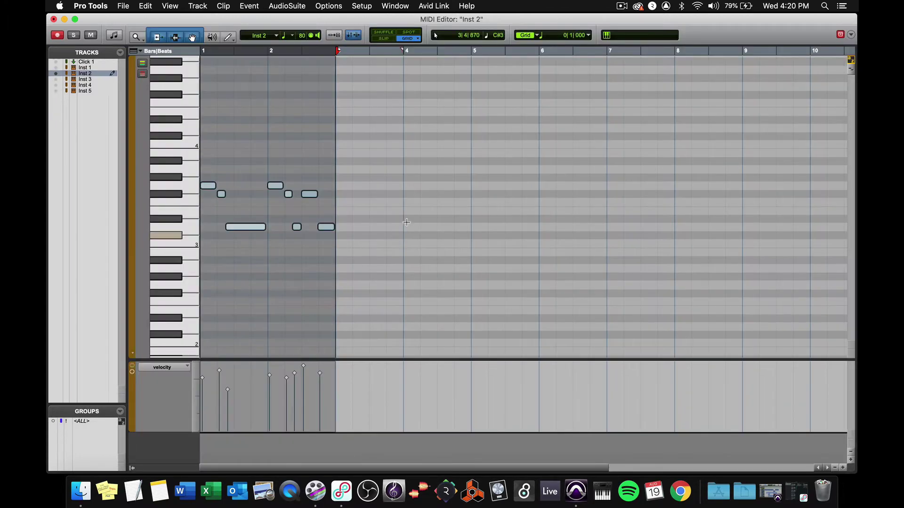
click(273, 155)
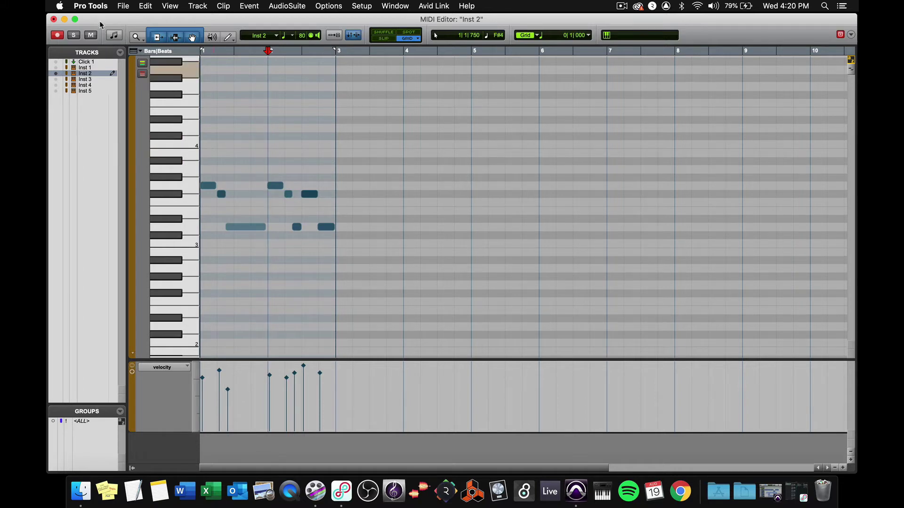
click(53, 19)
click(385, 242)
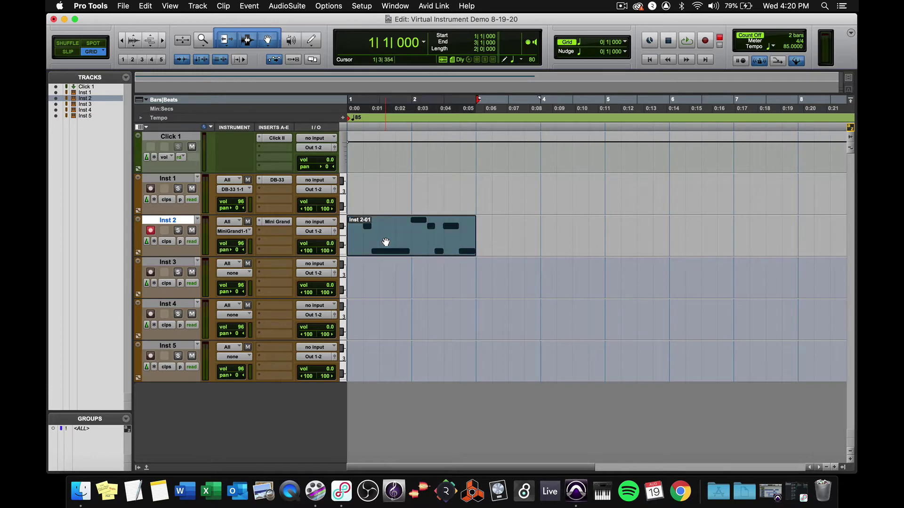
Delete the Inst 2-01 clip and rename Inst 1 to Organ and Inst 2 to Piano.
key(Delete)
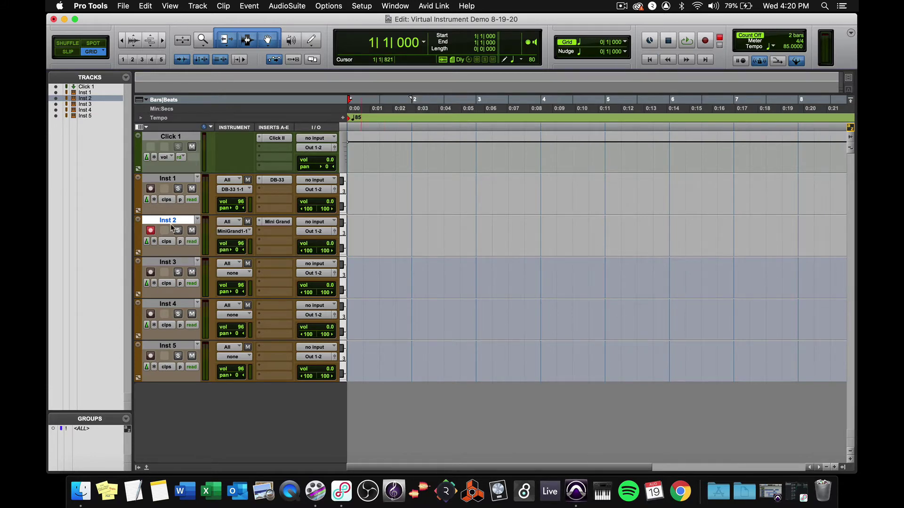
click(172, 177)
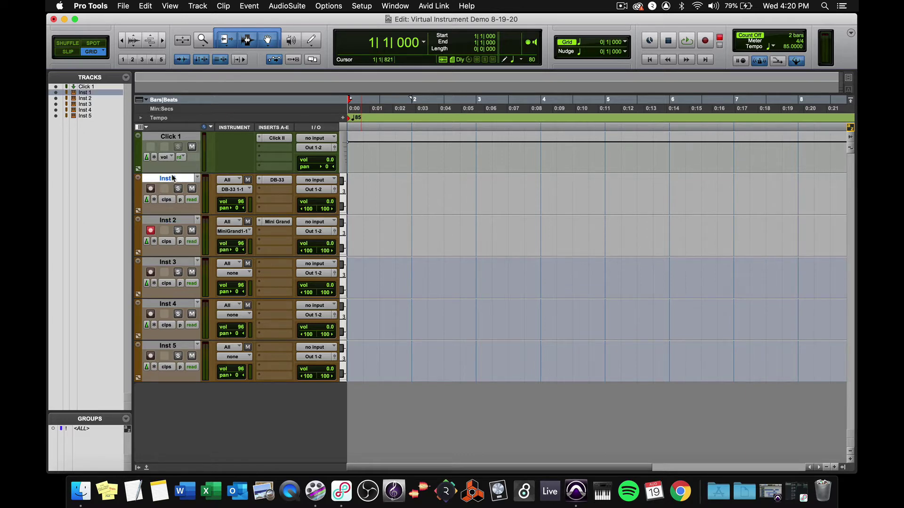
double_click(172, 178)
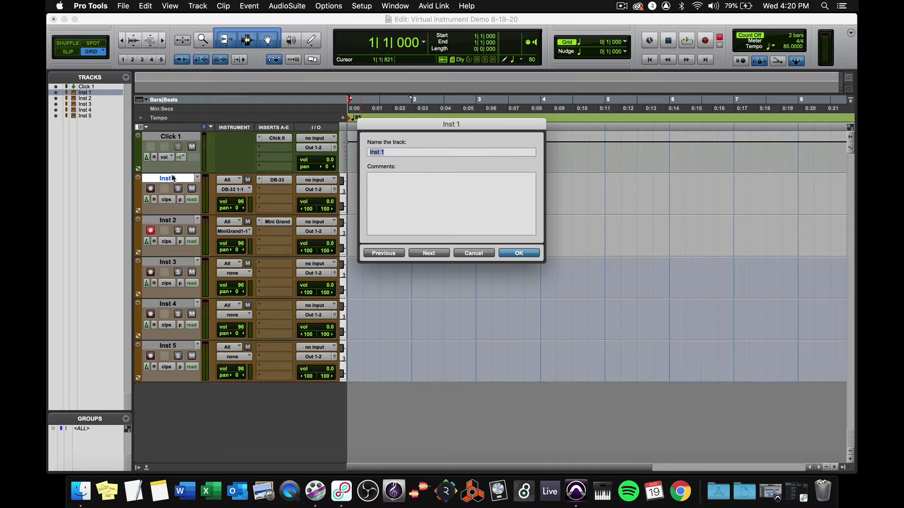
text(Organ)
click(425, 254)
text(Piano)
key(Return)
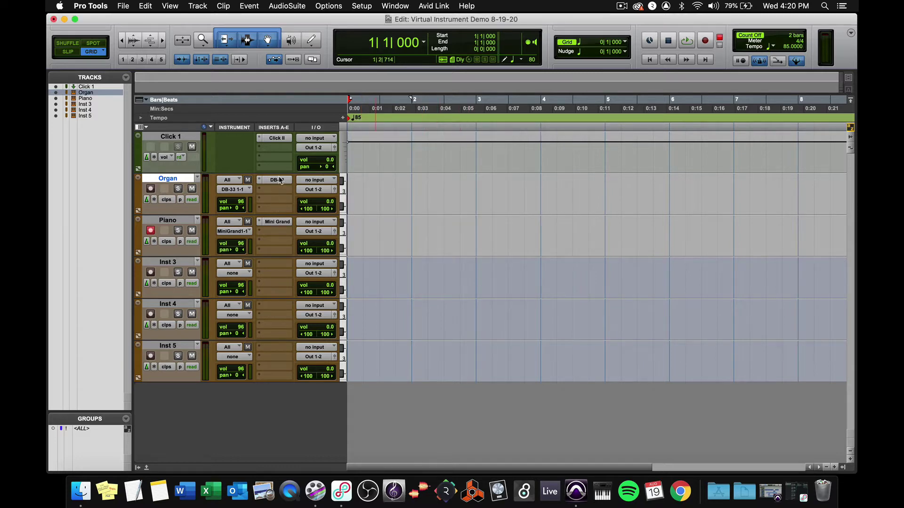
Disarm Piano, load the Vacuum synth on Inst 3's first insert, and lower its volume to -11.1 dB.
click(151, 230)
click(265, 261)
mouse_move(271, 264)
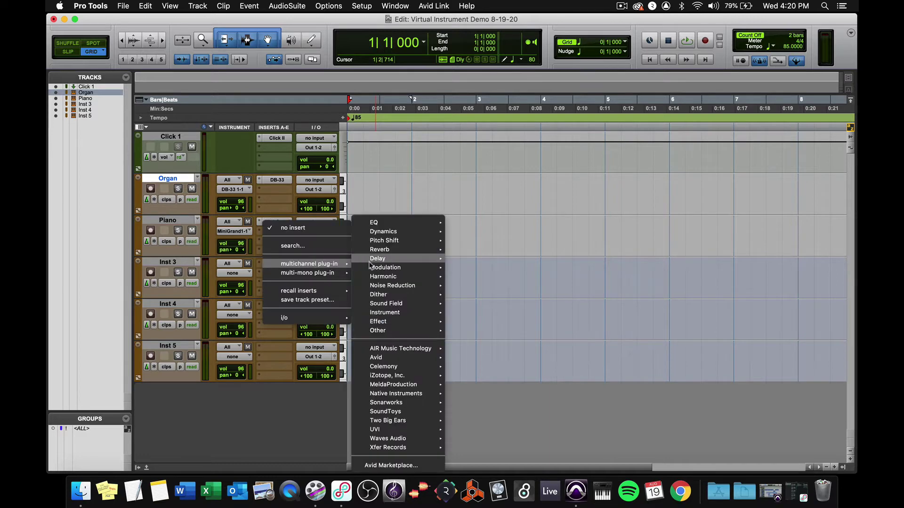
mouse_move(409, 321)
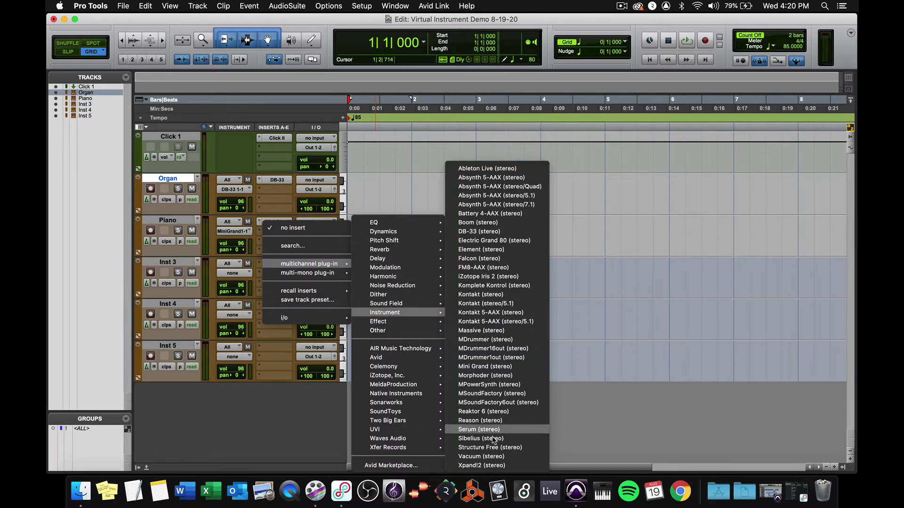
click(493, 455)
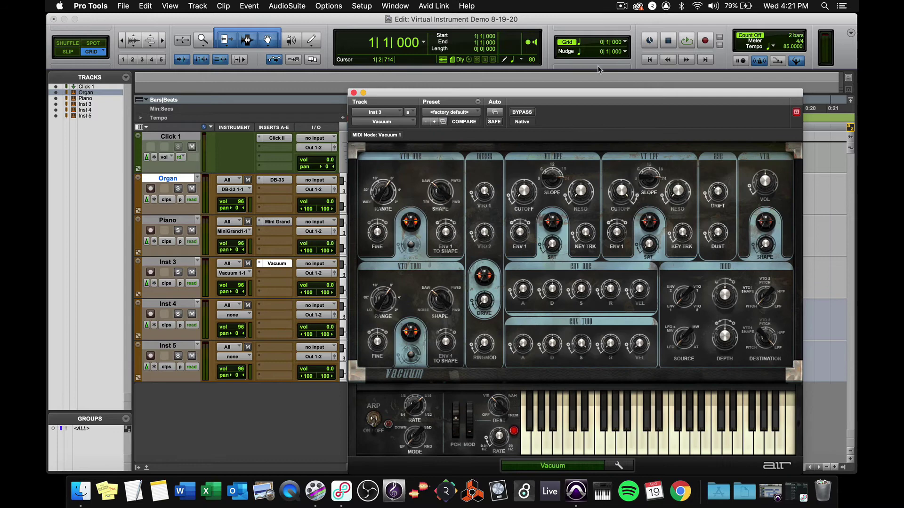
drag(580, 93, 425, 16)
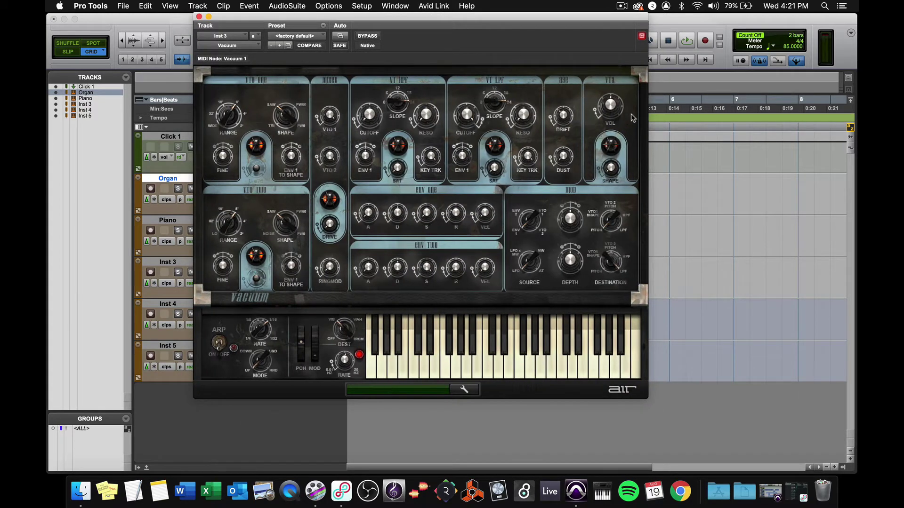
drag(610, 112, 610, 136)
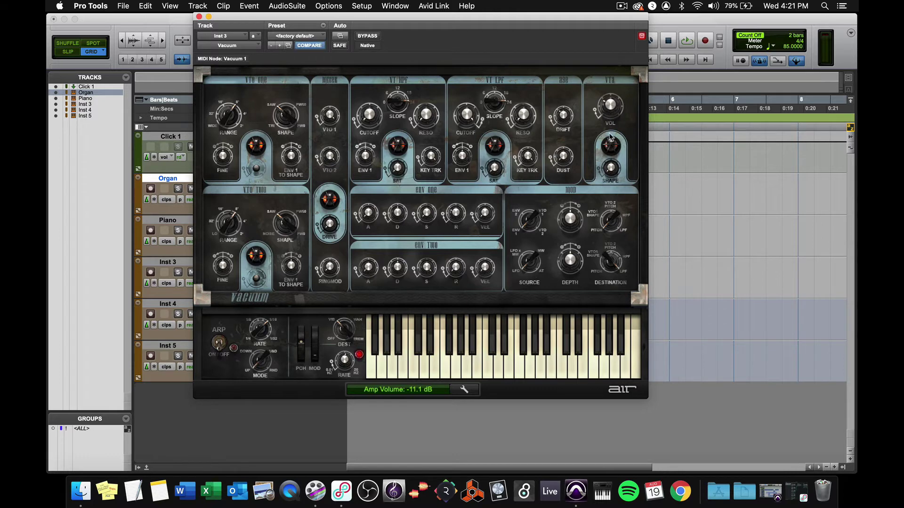
Record-arm Inst 3 and set Vacuum's Osc 2 mix to 92% and Osc 1 mix to 100%.
click(150, 273)
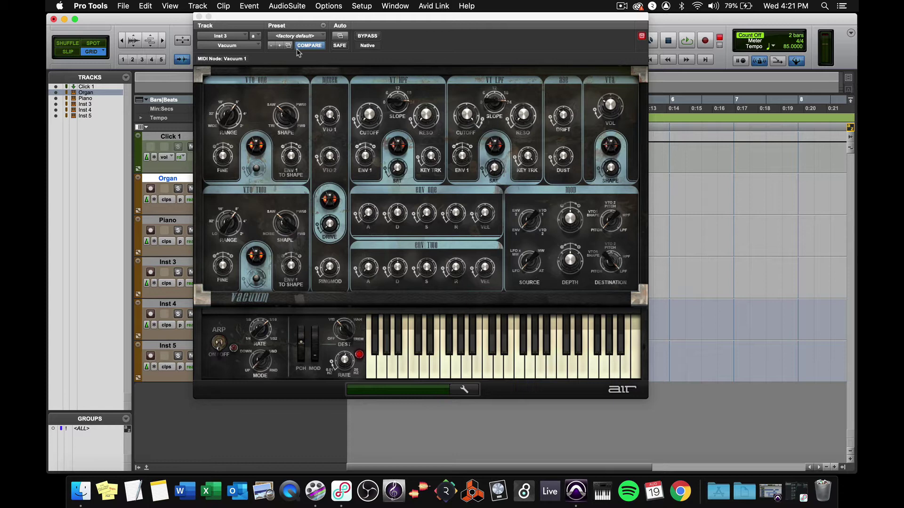
drag(287, 19, 411, 36)
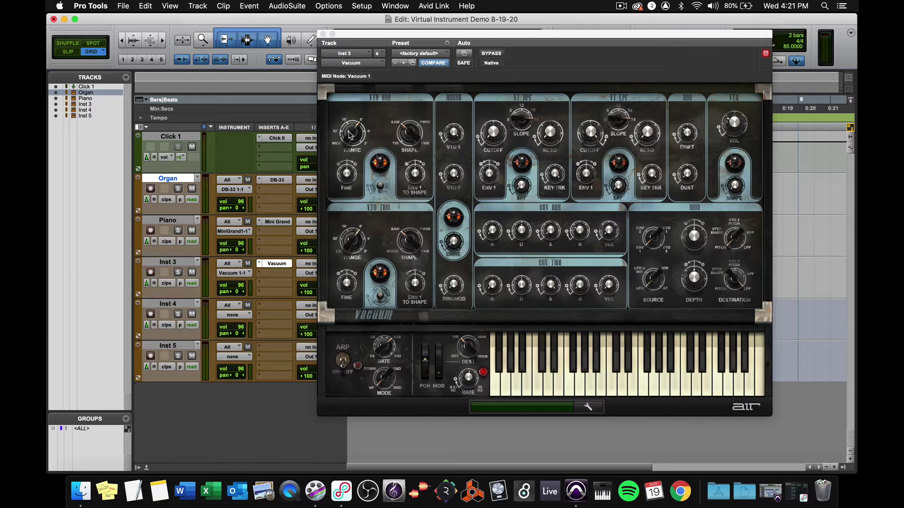
click(350, 135)
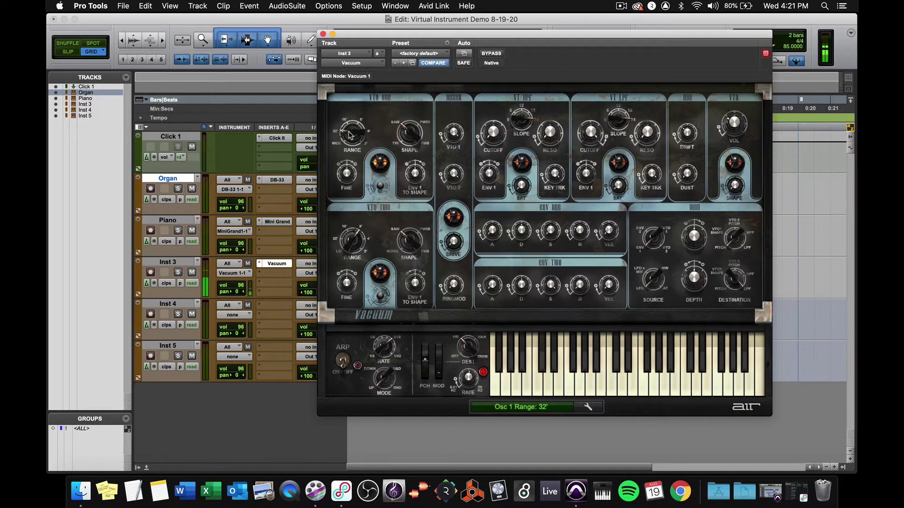
click(354, 241)
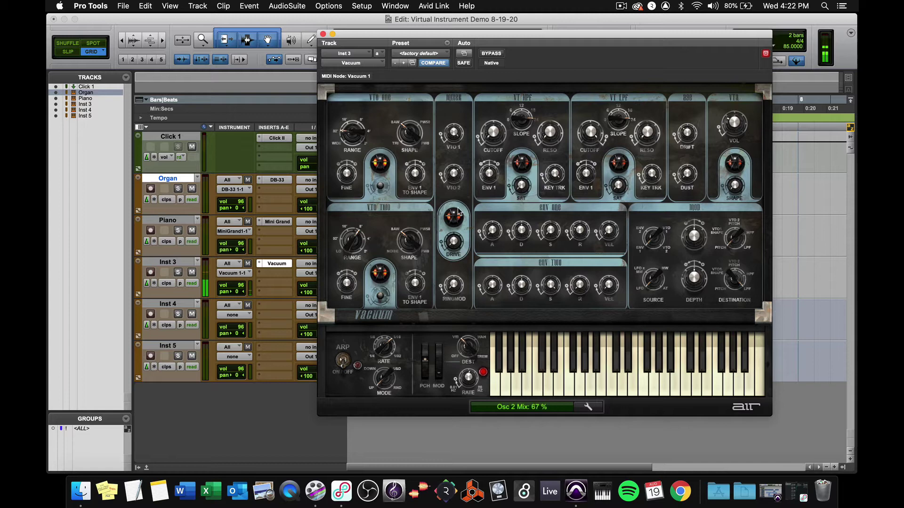
drag(459, 214, 440, 172)
drag(448, 141, 447, 133)
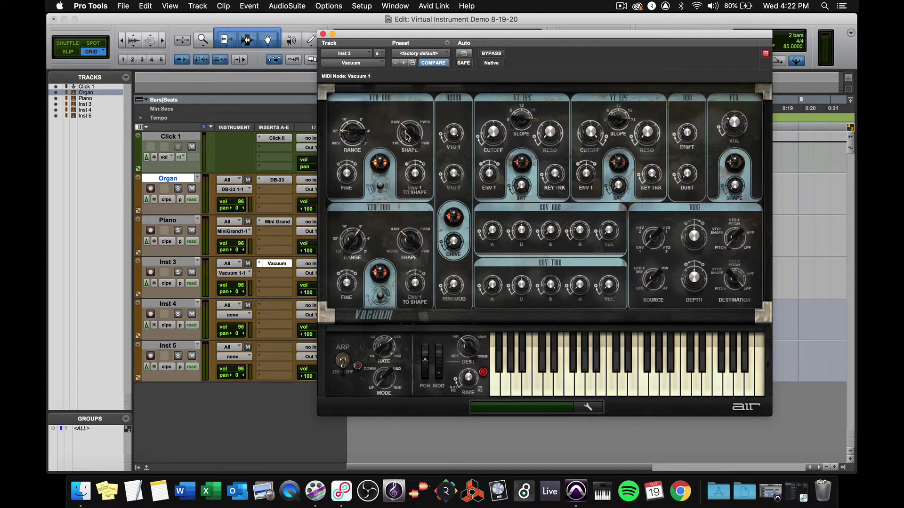
Set Vacuum's Osc 1 shape to 9% Pulse and the mixer drive to 82%.
drag(407, 136, 376, 57)
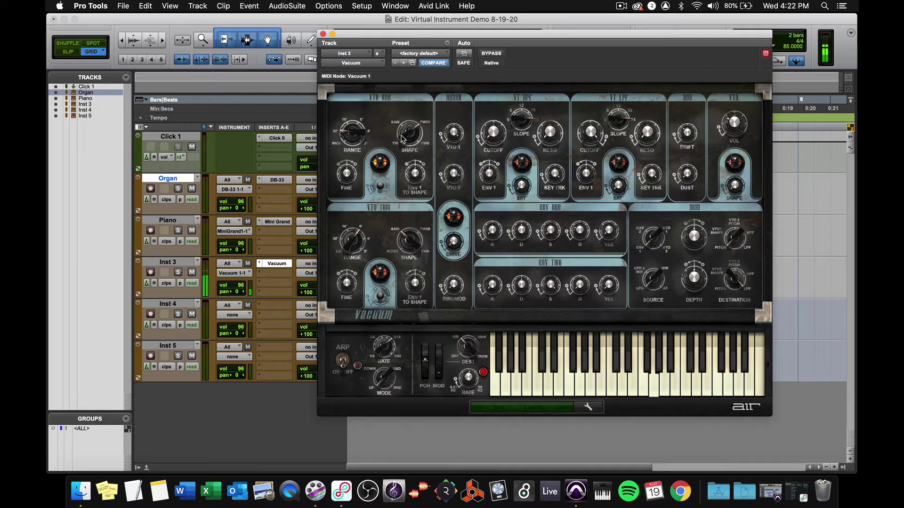
drag(403, 138, 396, 177)
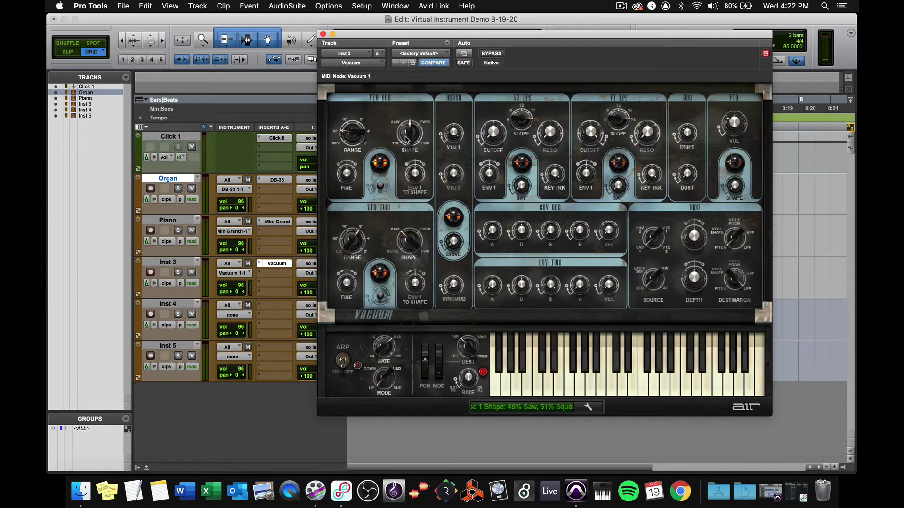
click(453, 243)
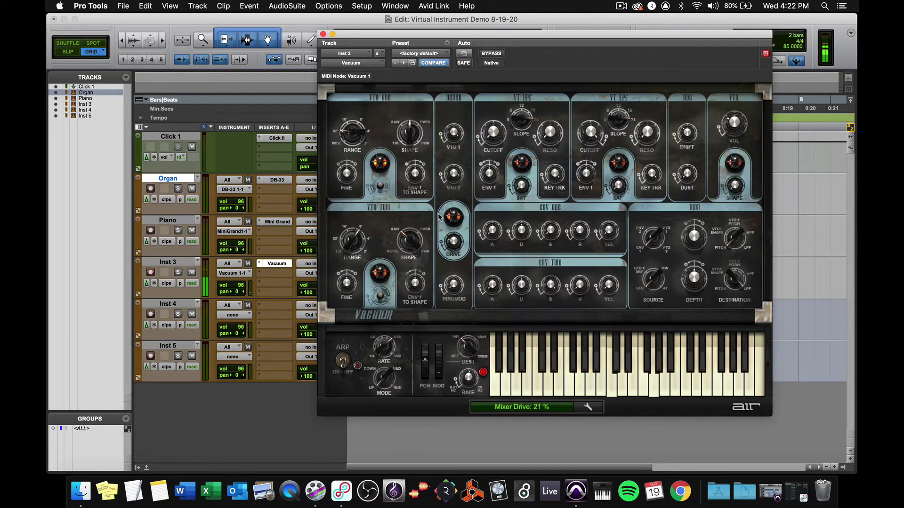
drag(432, 176, 423, 156)
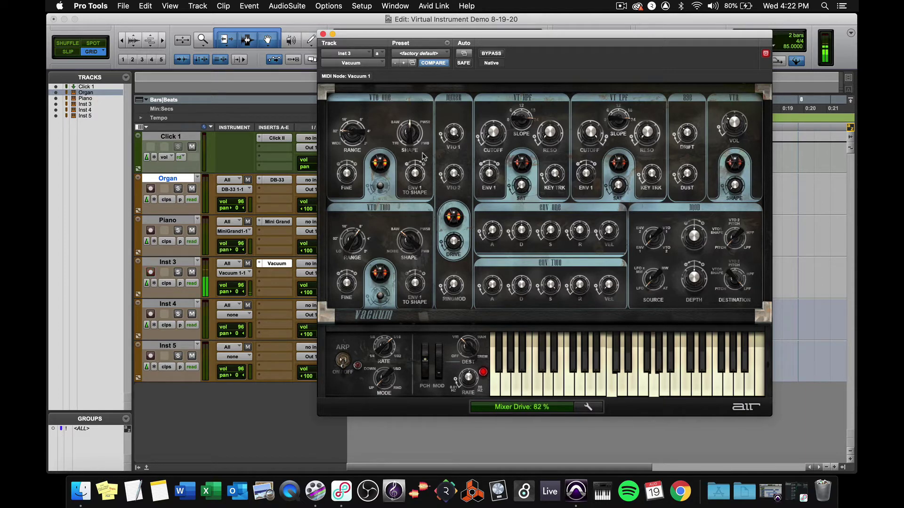
click(687, 136)
drag(688, 178, 677, 149)
drag(679, 106, 684, 192)
Load the 15 Growling Wolf Bass preset into the Vacuum synth.
click(430, 53)
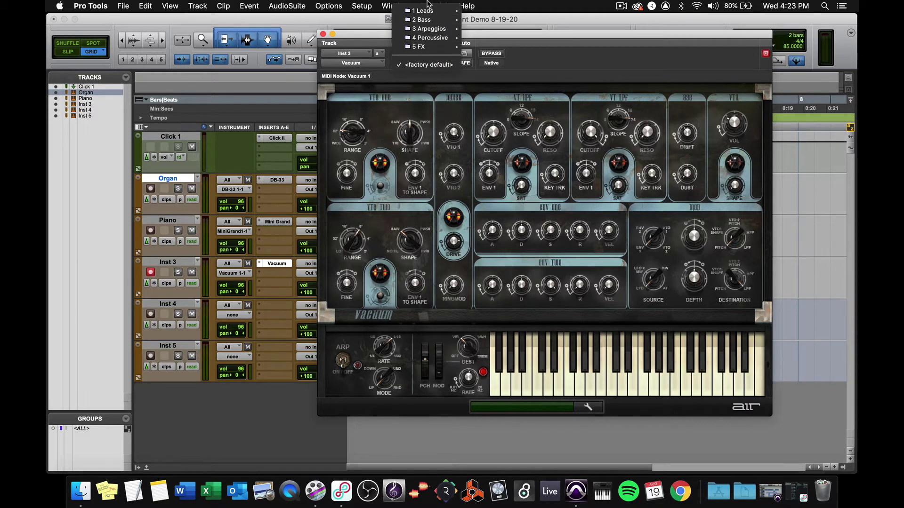
mouse_move(442, 20)
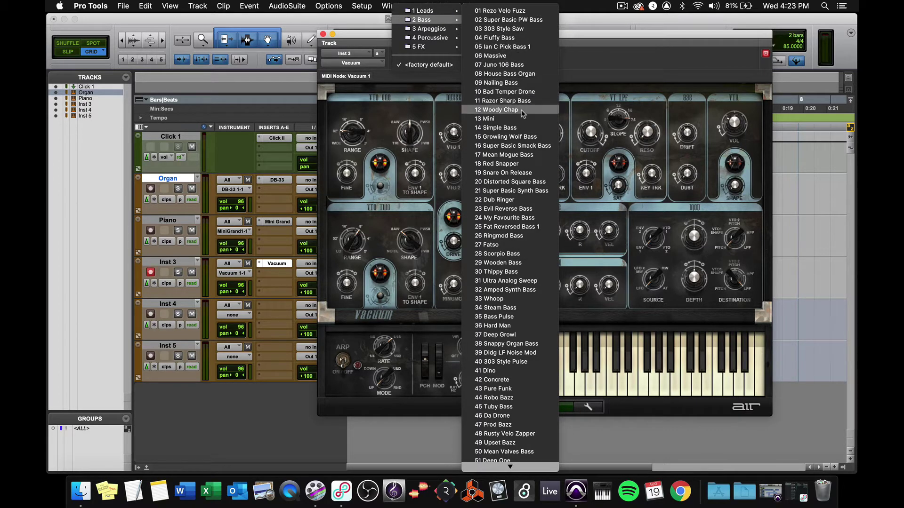
click(523, 136)
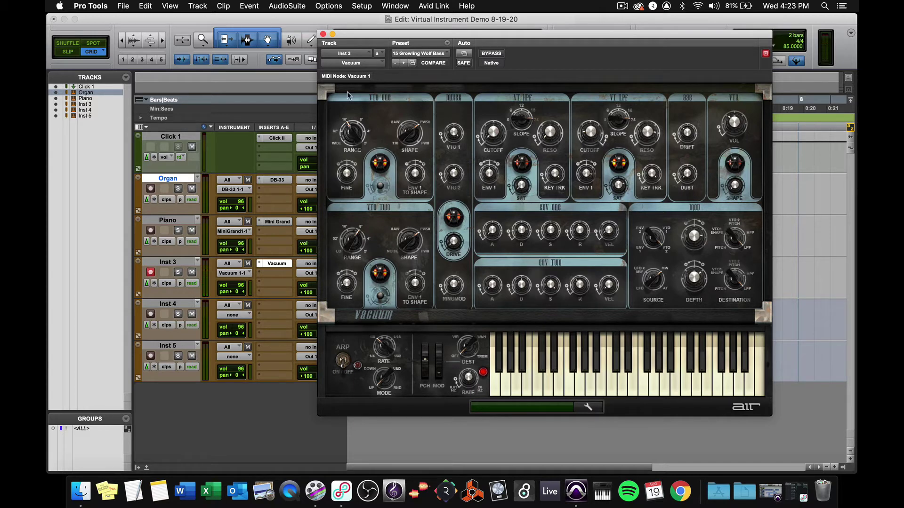
Turn on Vacuum's arpeggiator with a 1/16 note rate and mode Up.
click(343, 359)
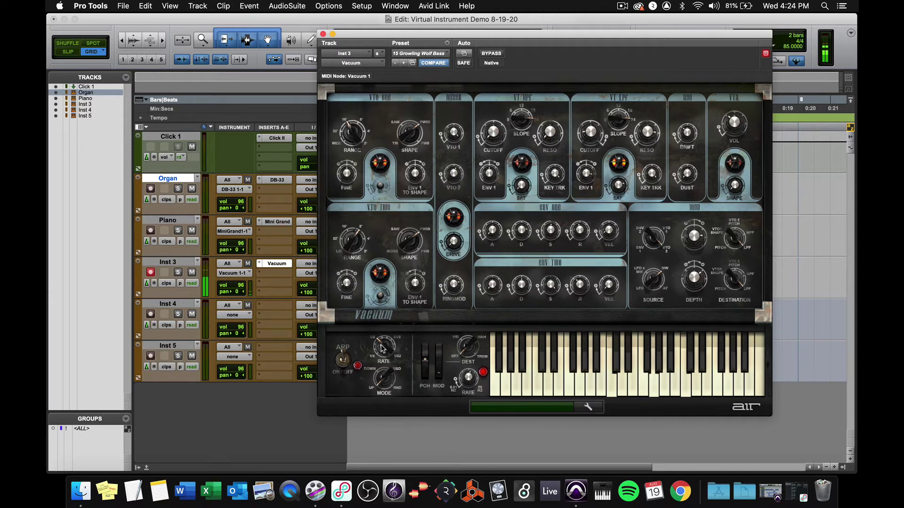
drag(383, 346, 372, 325)
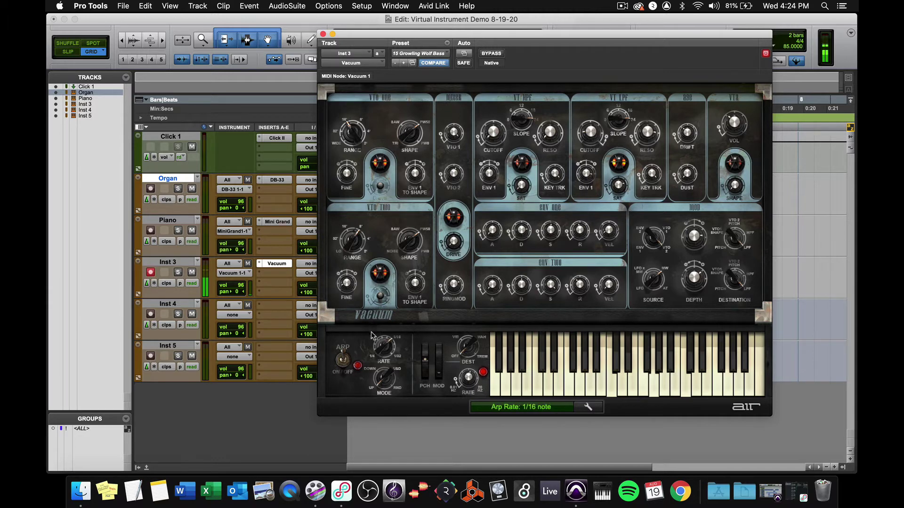
drag(380, 381, 370, 364)
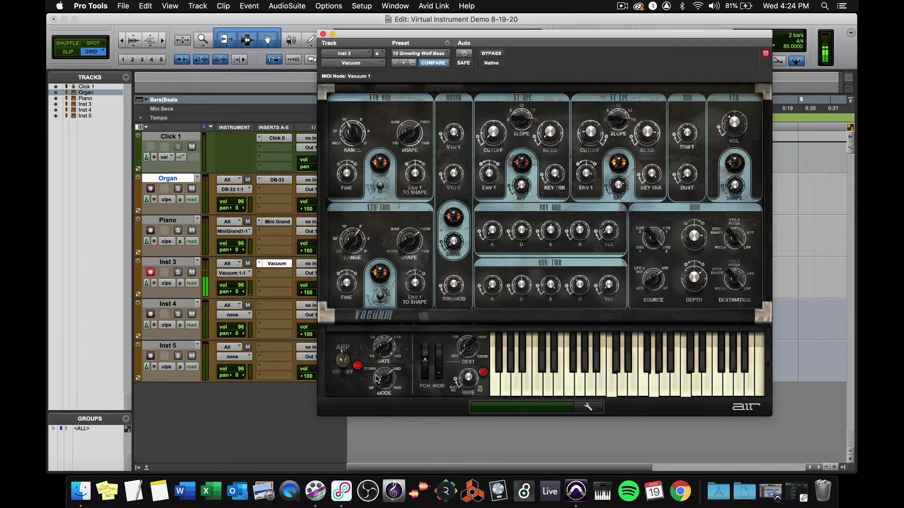
drag(382, 382, 381, 399)
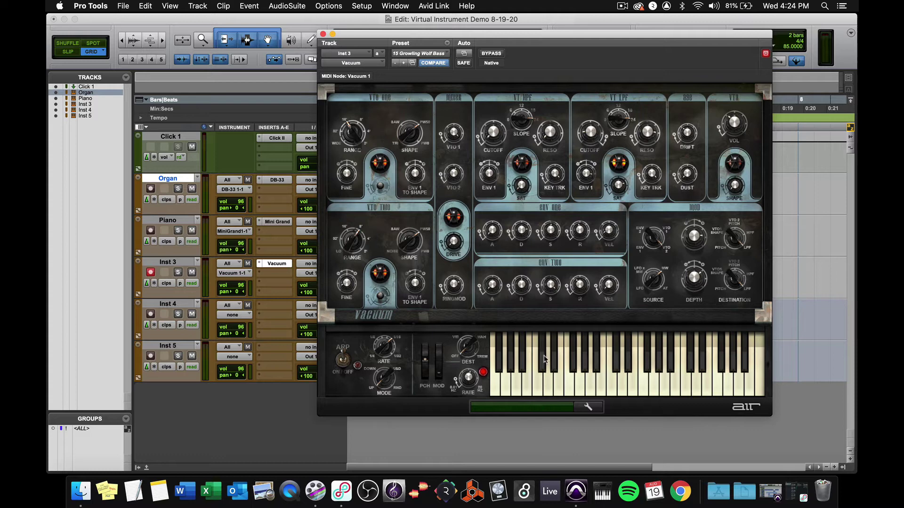
Close Vacuum and insert the Xpand!2 instrument on Inst 4.
click(323, 35)
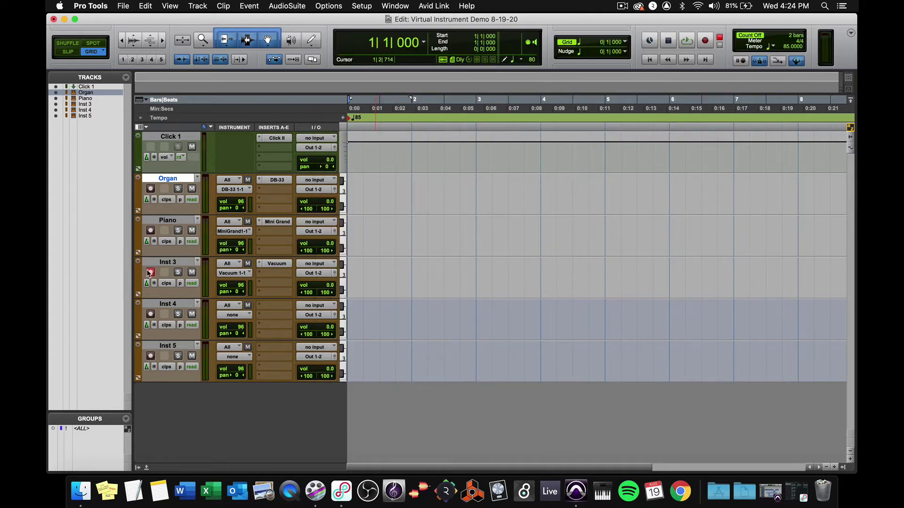
click(274, 306)
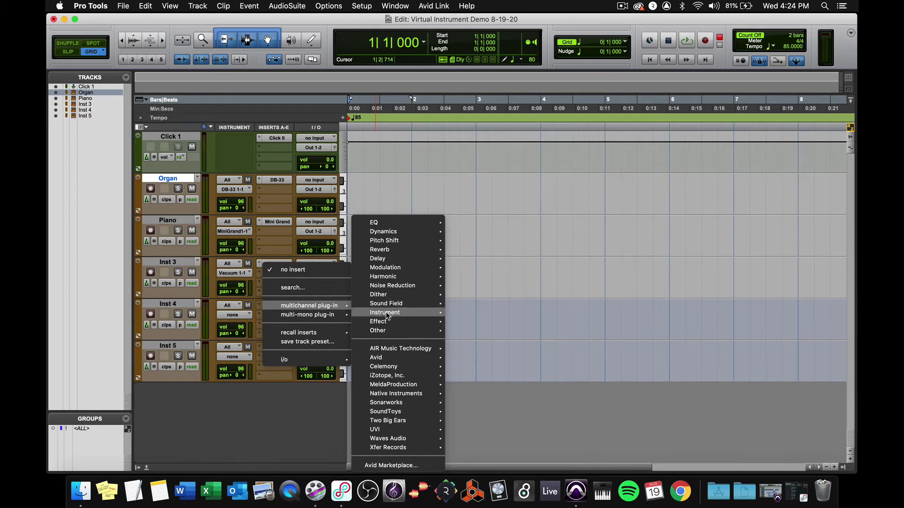
mouse_move(442, 313)
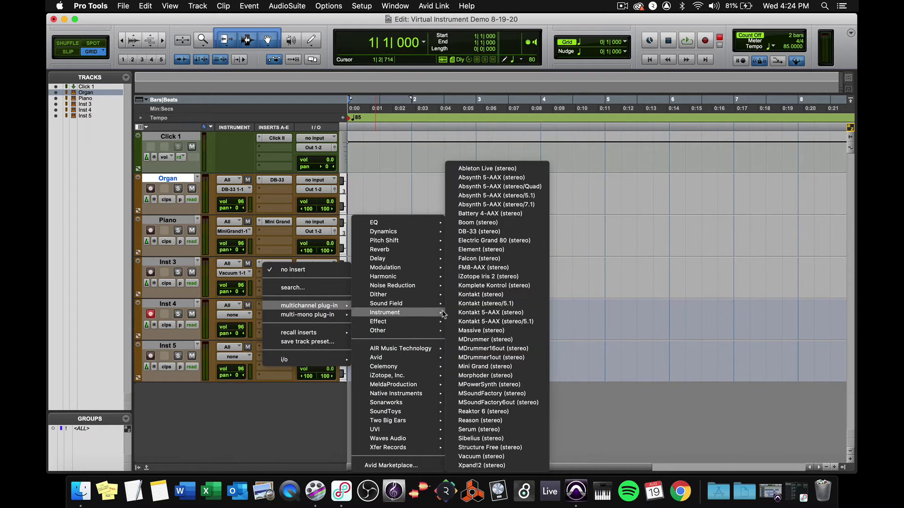
click(488, 466)
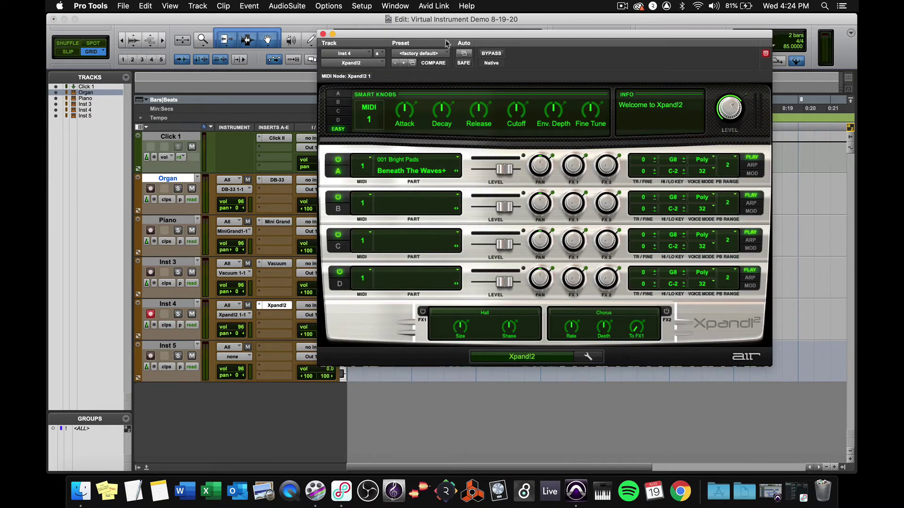
drag(447, 35, 311, 41)
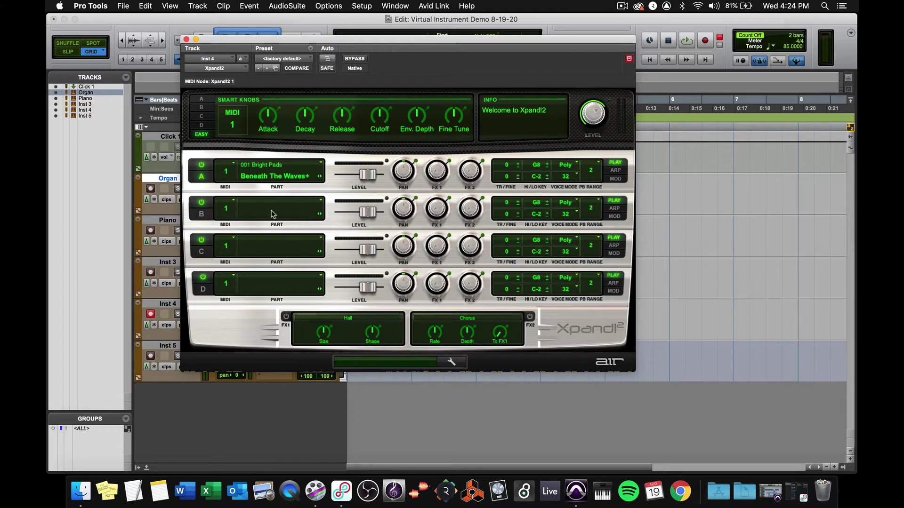
Load Digital Brass+ into Xpand!2 part A and Phistortia+ into part B.
click(273, 214)
mouse_move(296, 263)
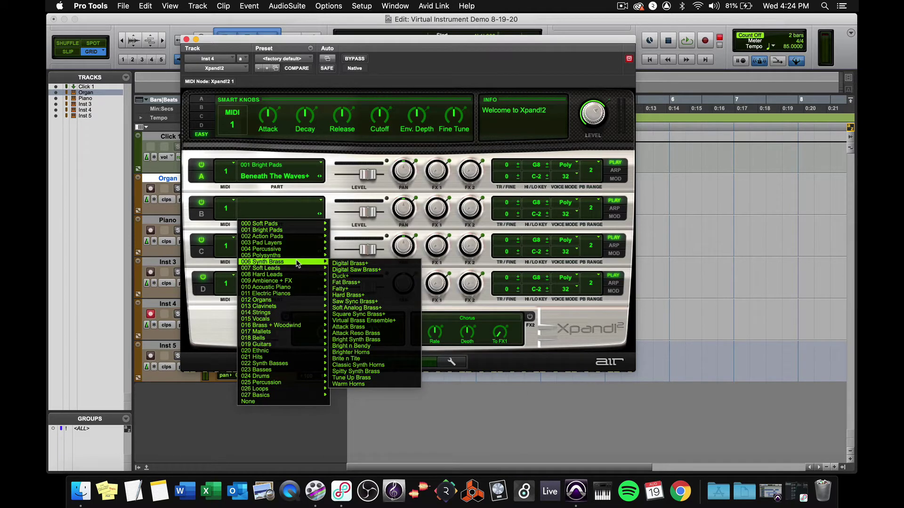
click(272, 177)
click(272, 177)
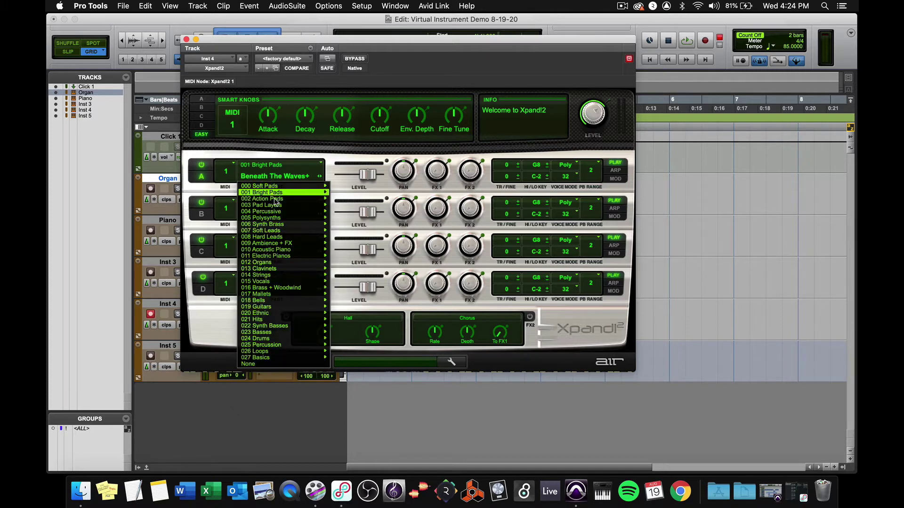
mouse_move(282, 225)
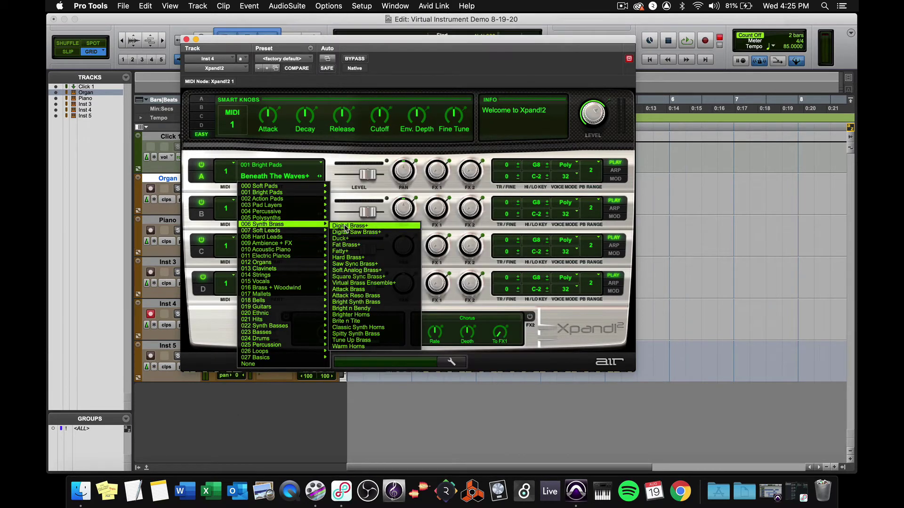
click(345, 226)
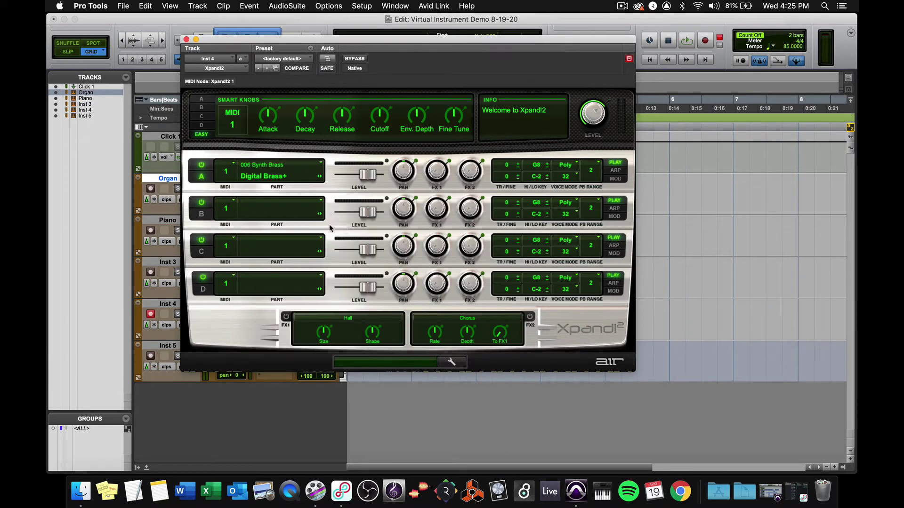
click(262, 207)
mouse_move(296, 277)
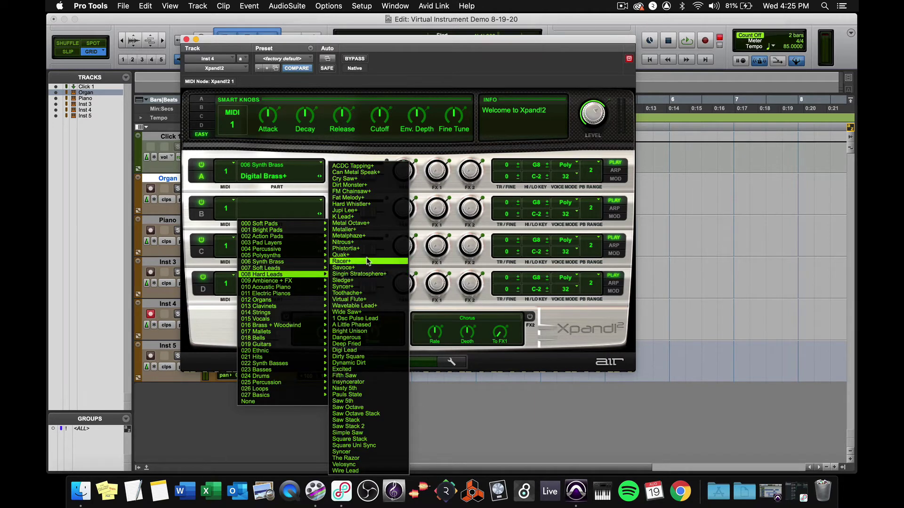
click(365, 249)
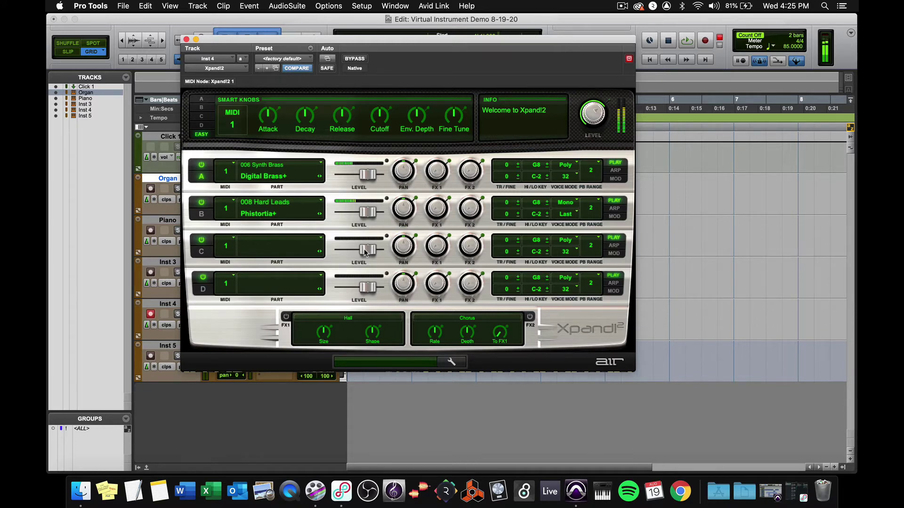
Rebalance the part levels, leaving part B at -5.2 dB and part A at -3.9 dB.
drag(367, 212, 355, 215)
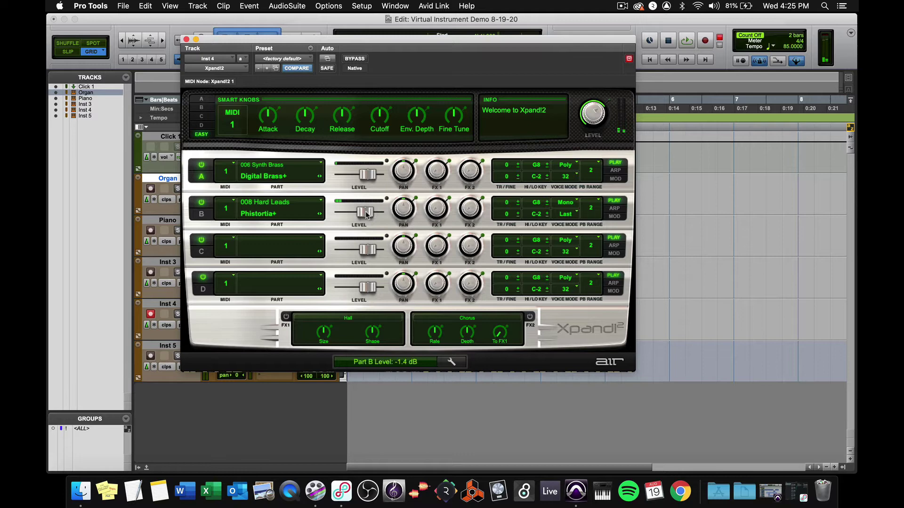
drag(368, 175, 376, 175)
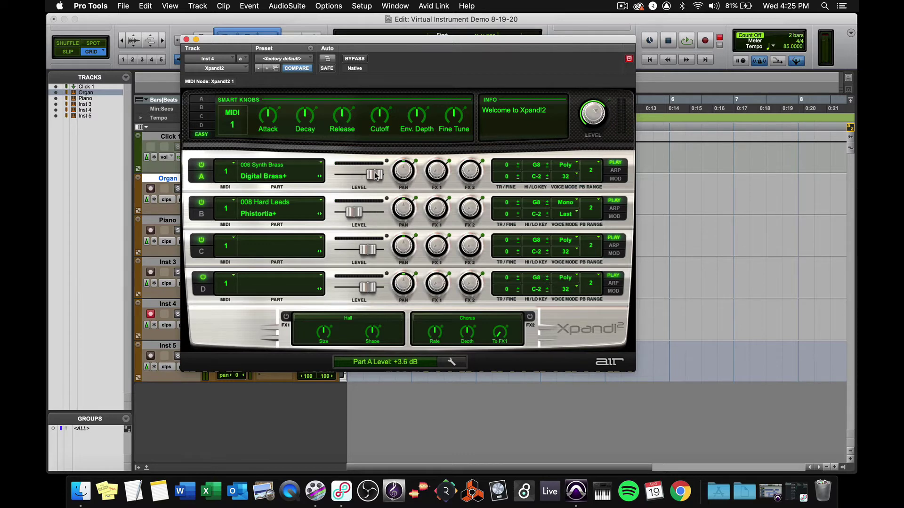
drag(353, 217, 352, 214)
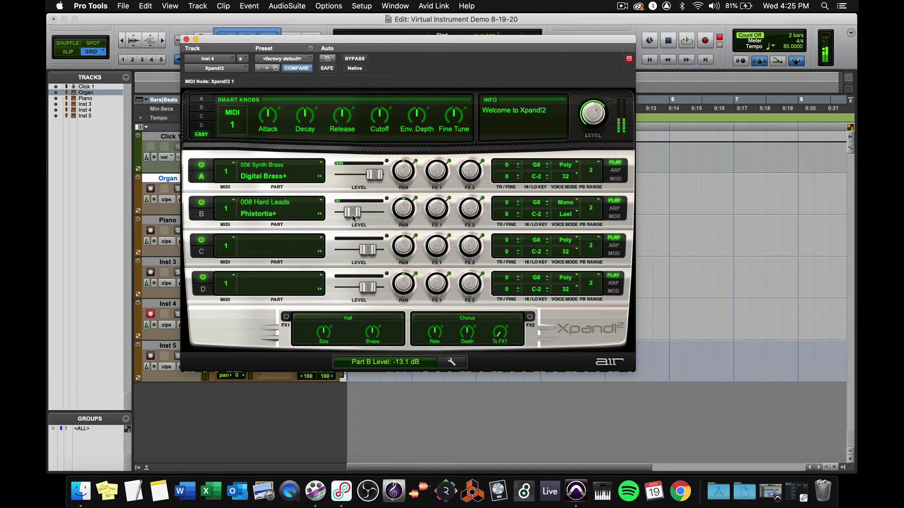
drag(352, 214, 363, 217)
drag(375, 175, 363, 176)
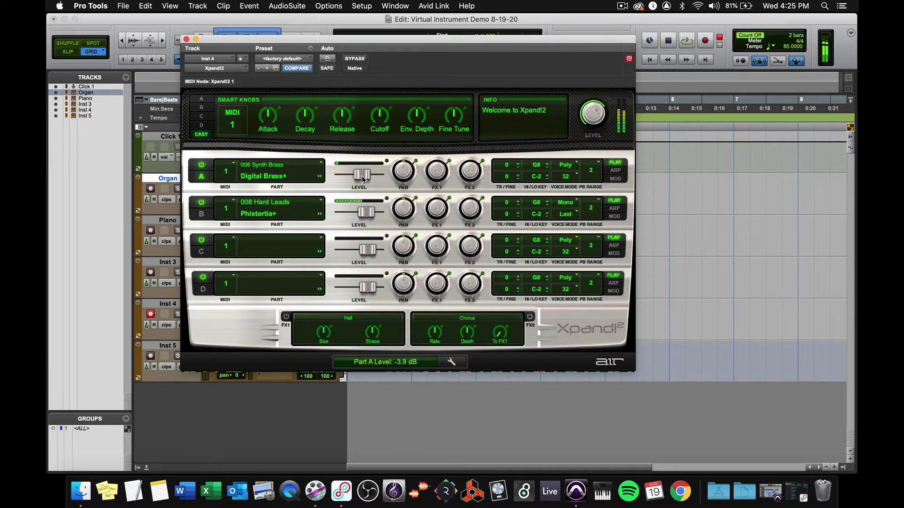
Load the 026 Loops > Pop Hop 092+ patch into Xpand!2 part C.
click(268, 246)
mouse_move(294, 354)
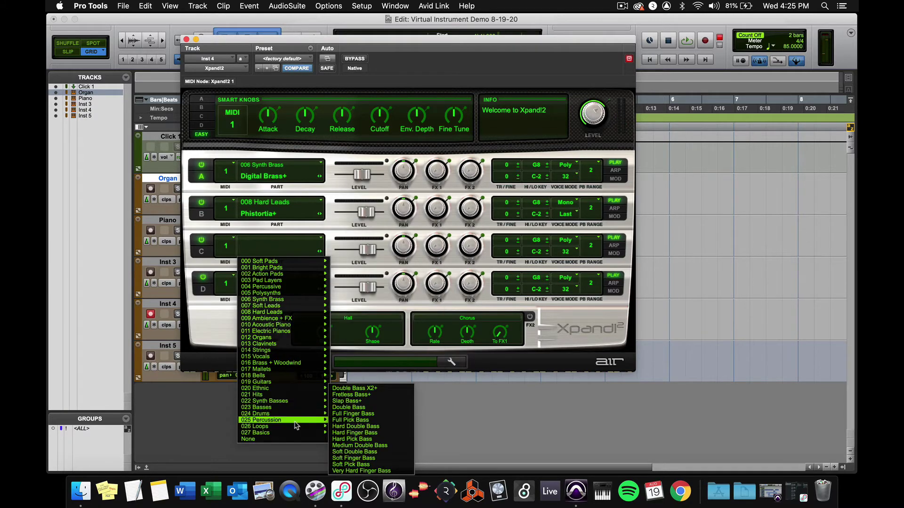
mouse_move(296, 427)
click(351, 425)
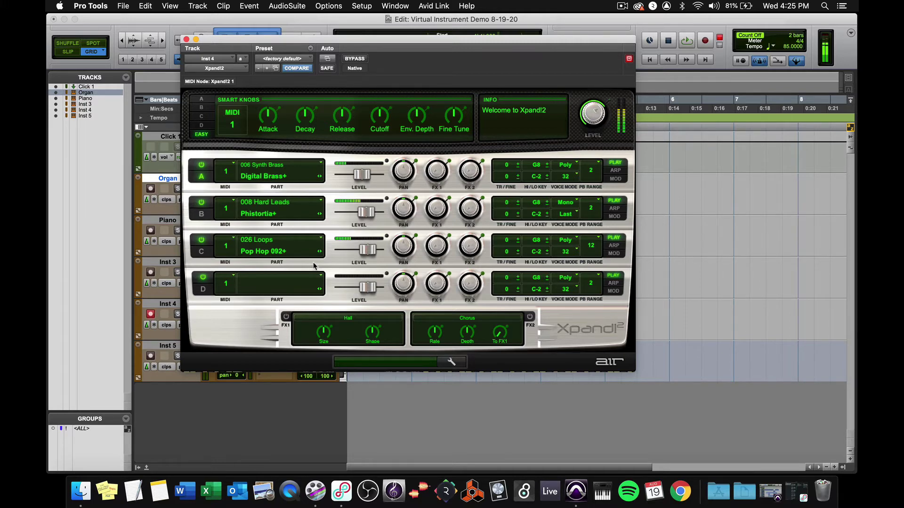
Load the 015 Vocals > Male Eeh Hi Pass Pad+ patch into part D.
click(279, 290)
mouse_move(296, 402)
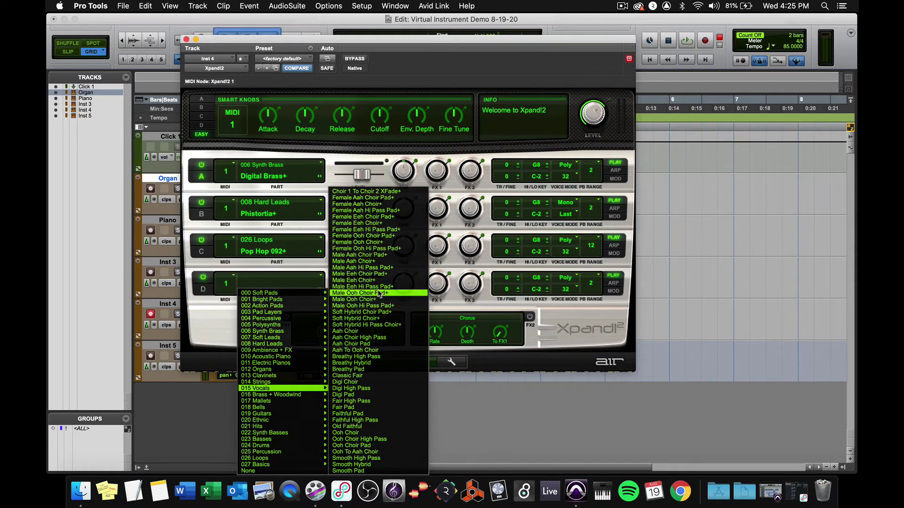
click(363, 287)
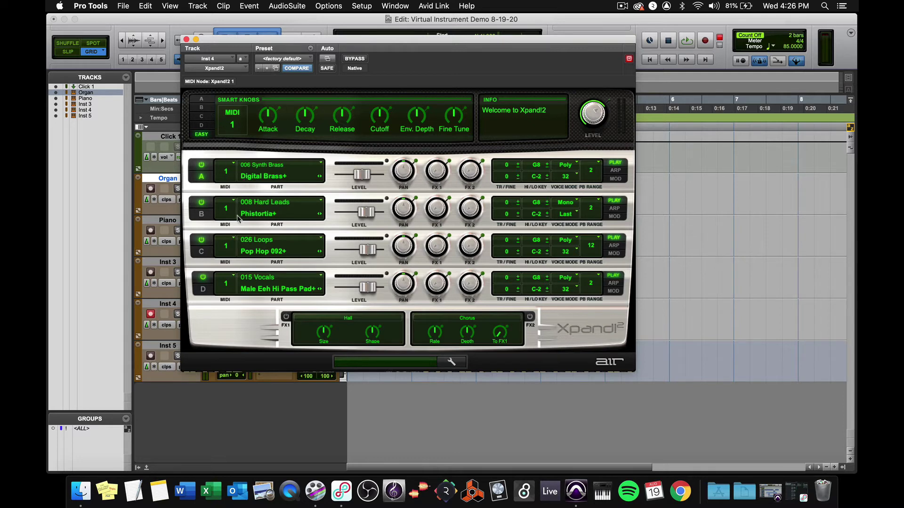
Switch off Xpand!2 parts C, B and A, leaving part D's patch unchanged.
click(202, 241)
click(201, 202)
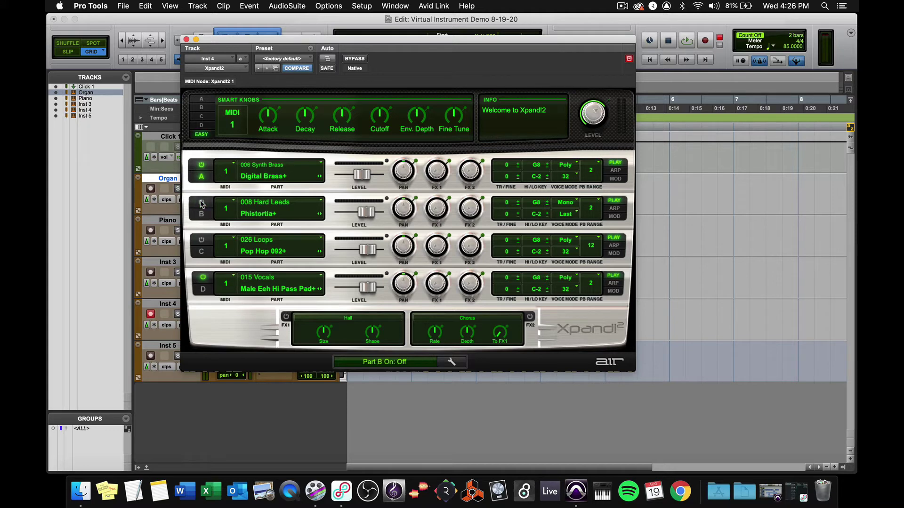
click(201, 165)
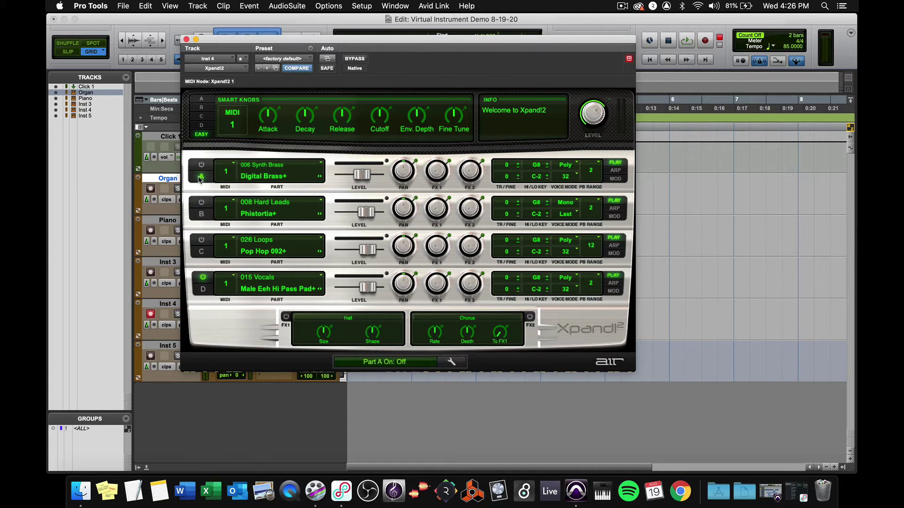
click(267, 294)
click(263, 281)
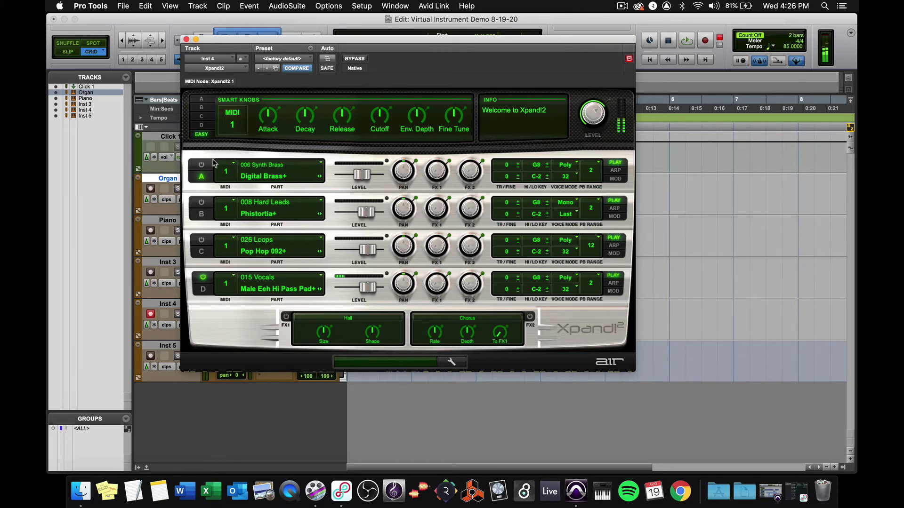
On part D's smart knobs, set Attack to 0% and retune filter envelope and filter times to 58%.
click(203, 126)
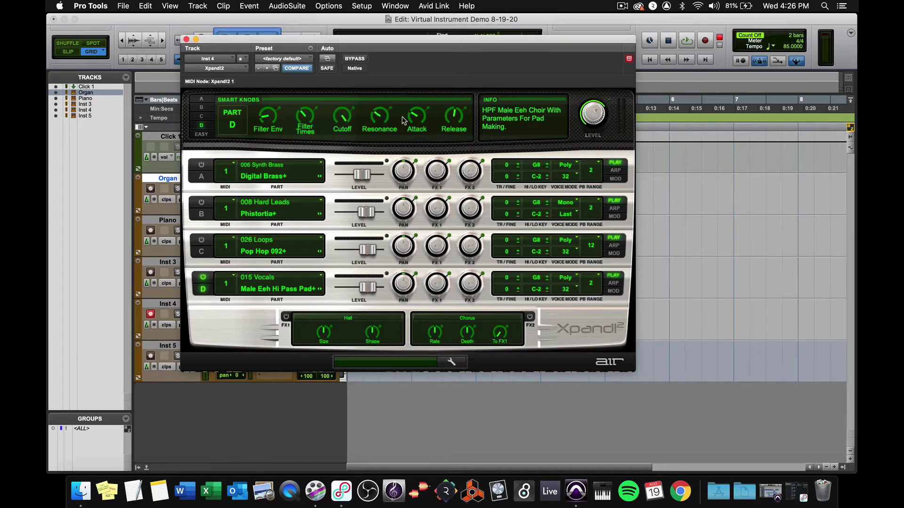
drag(415, 116, 418, 153)
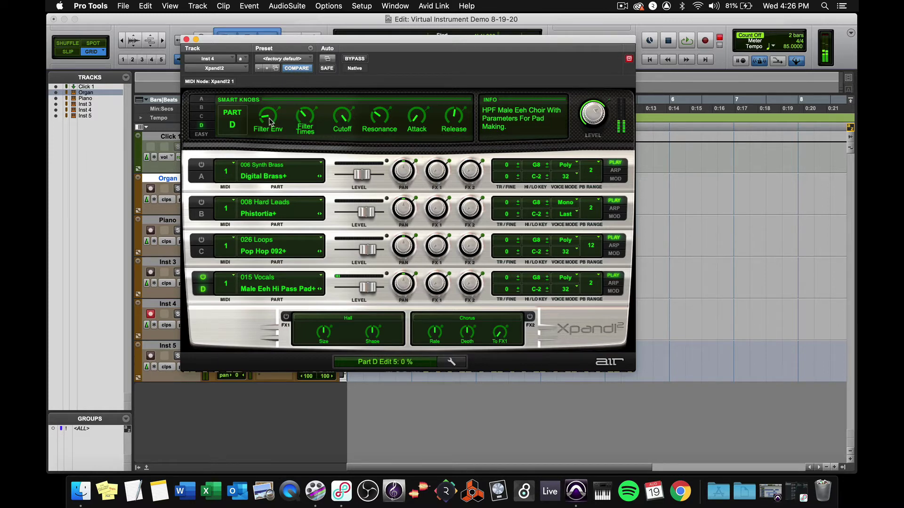
drag(272, 121, 261, 106)
drag(256, 76, 256, 73)
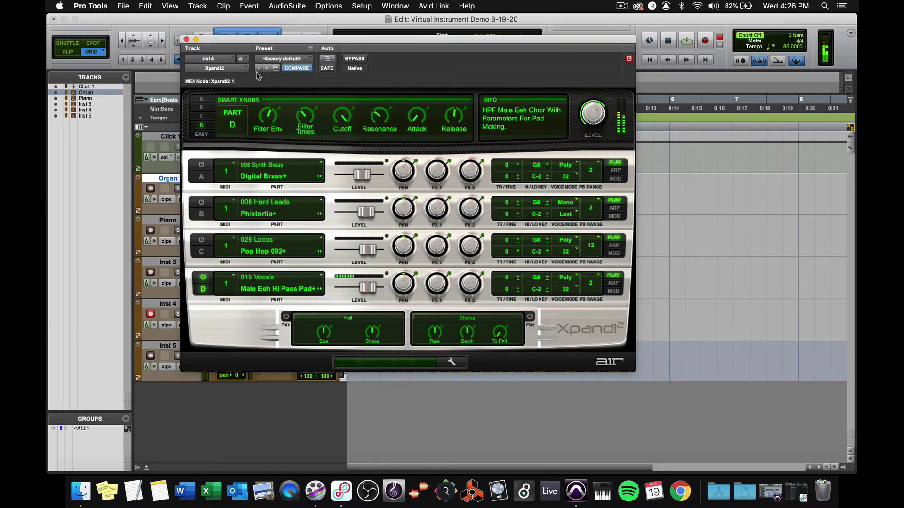
drag(264, 115, 271, 148)
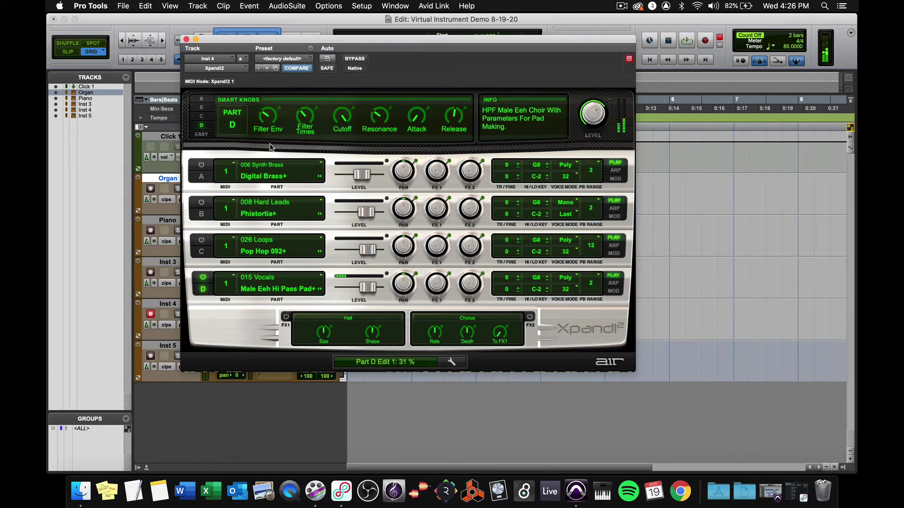
drag(303, 115, 292, 93)
click(342, 115)
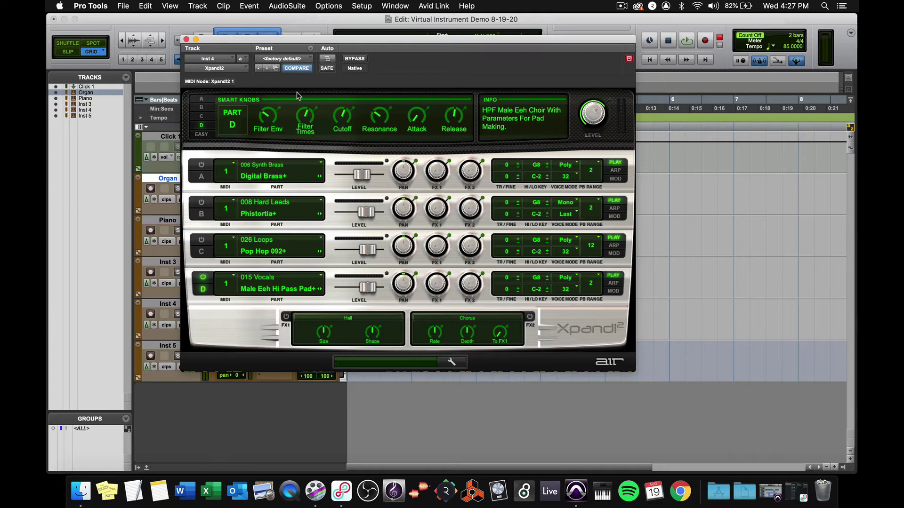
Load the 04 Action Pads > +04 Trance preset and set part A's cutoff to 76%.
click(303, 60)
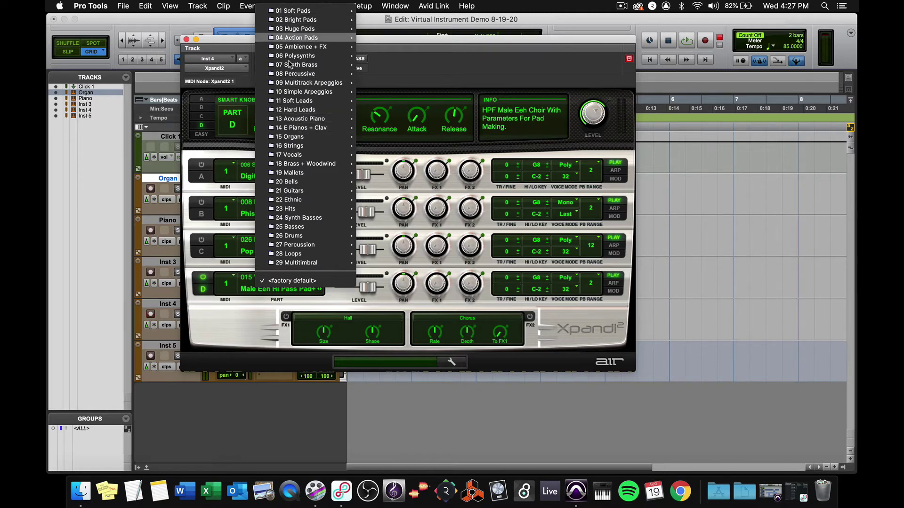
mouse_move(297, 103)
mouse_move(313, 183)
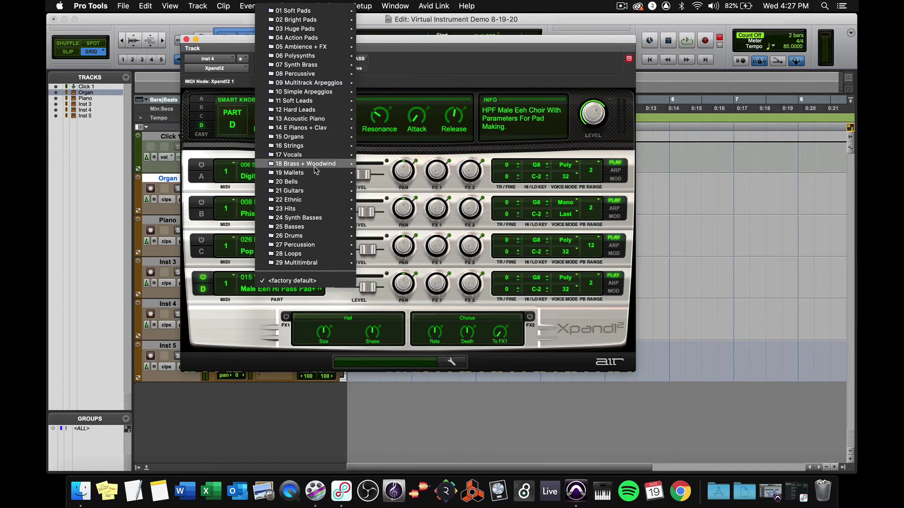
mouse_move(310, 148)
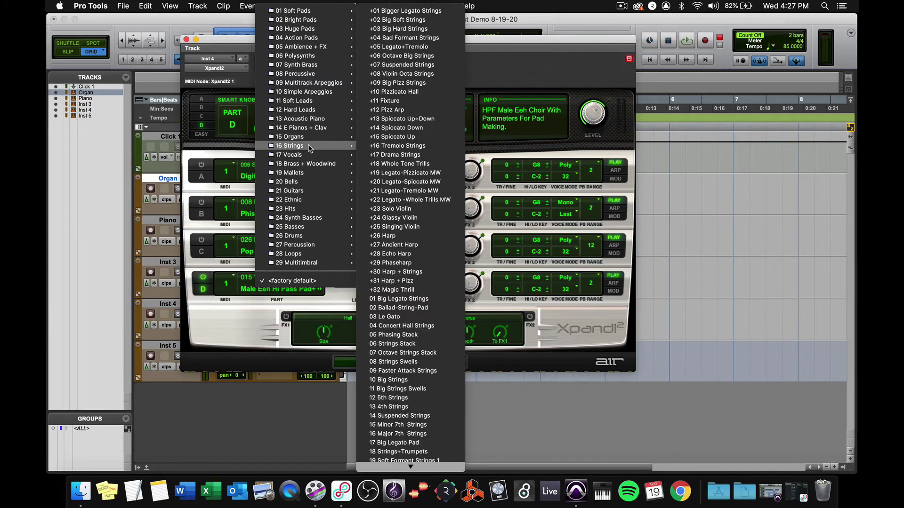
mouse_move(309, 39)
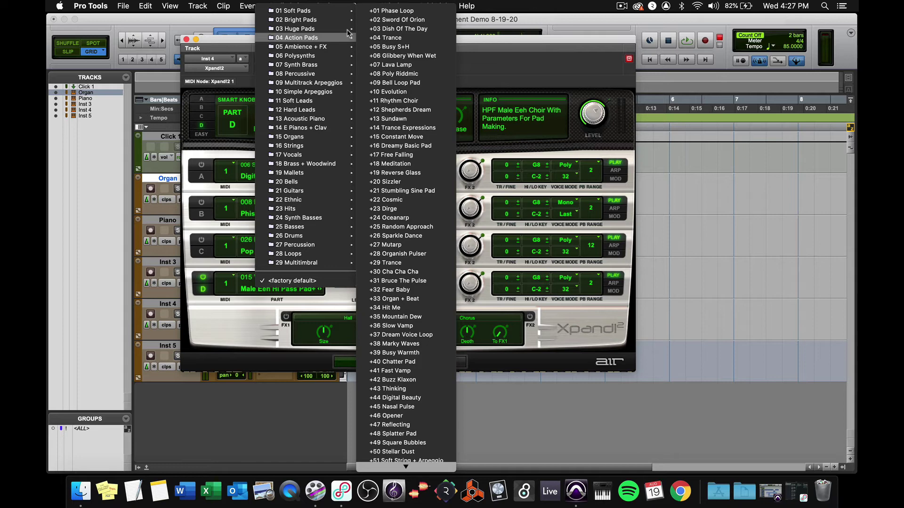
click(395, 38)
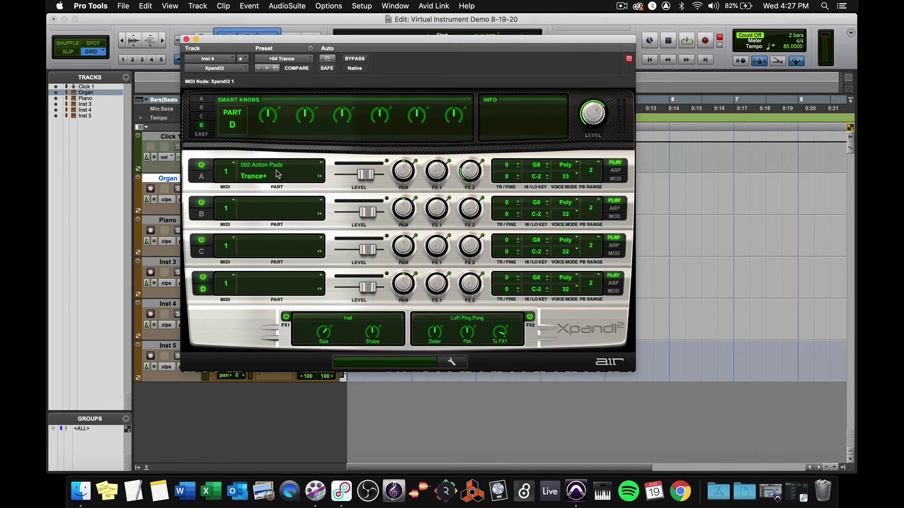
click(201, 99)
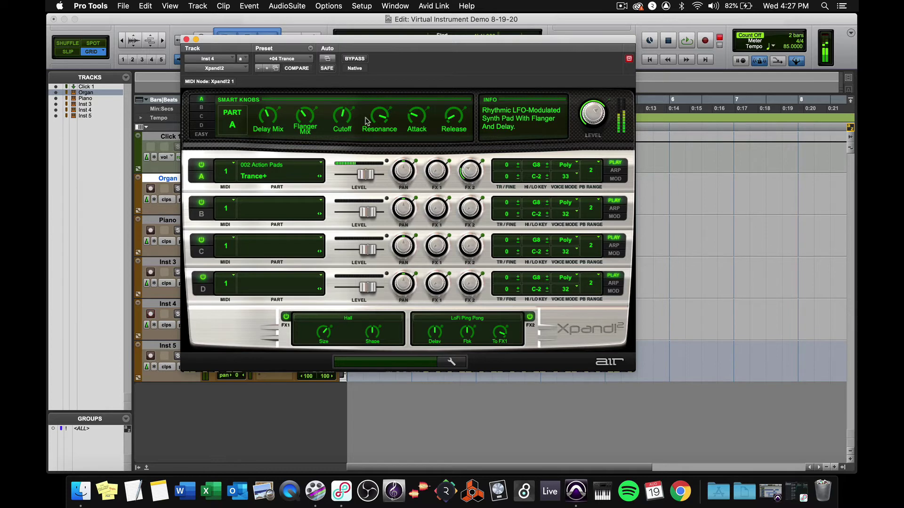
drag(350, 117, 319, 87)
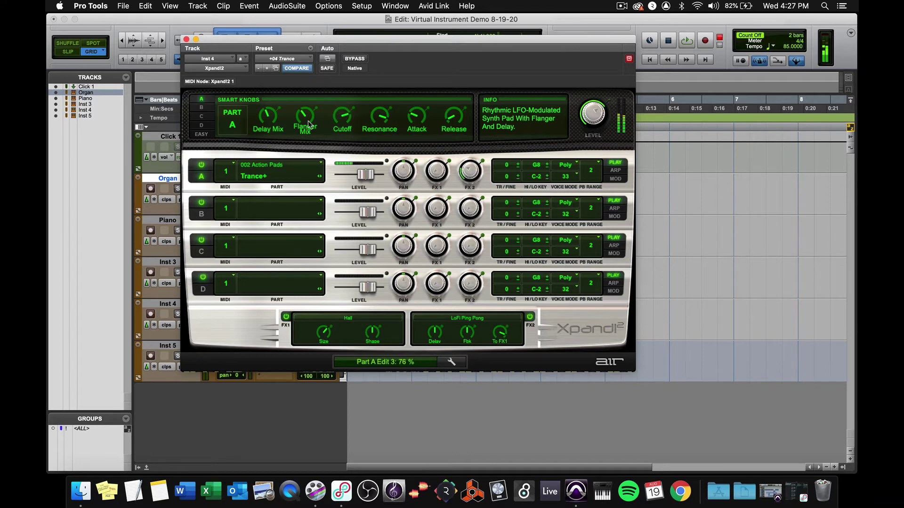
Load the 03 Huge Pads > +25 Temple Pad preset, layering Polypad+ and Heavy Chimes Pad.
click(293, 61)
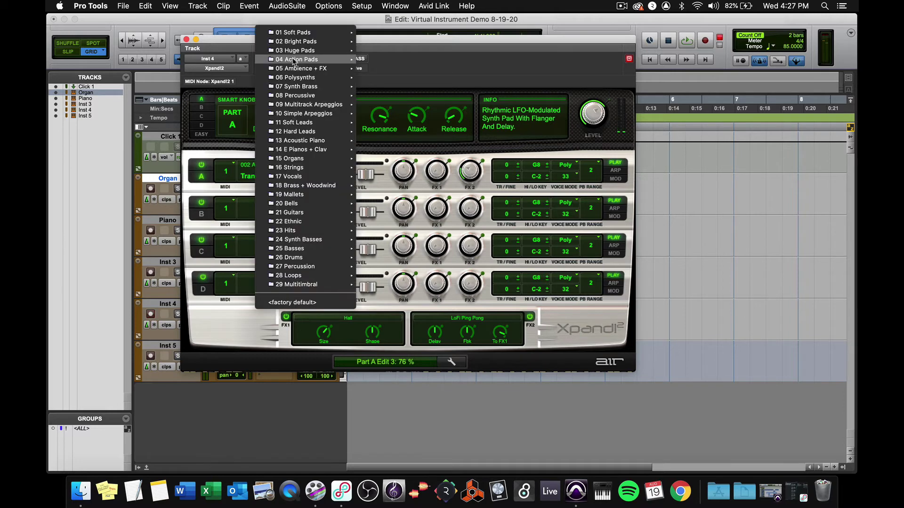
mouse_move(304, 51)
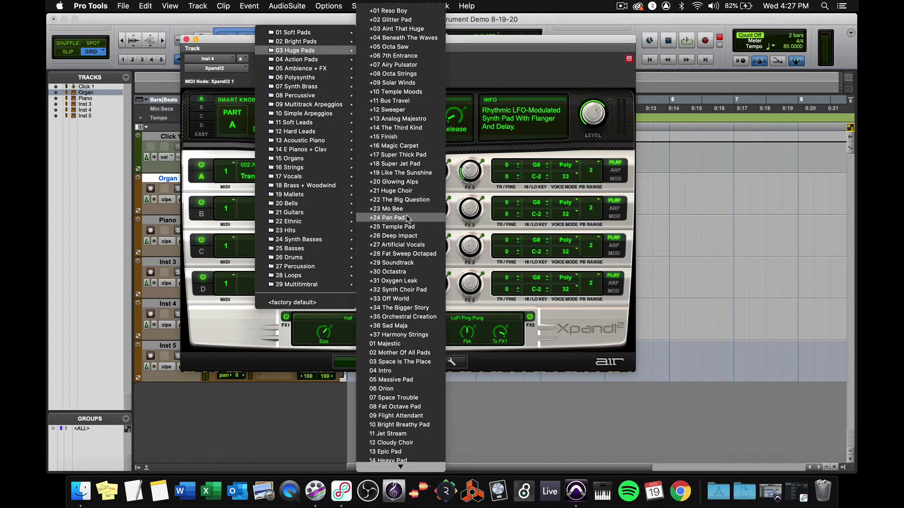
click(415, 228)
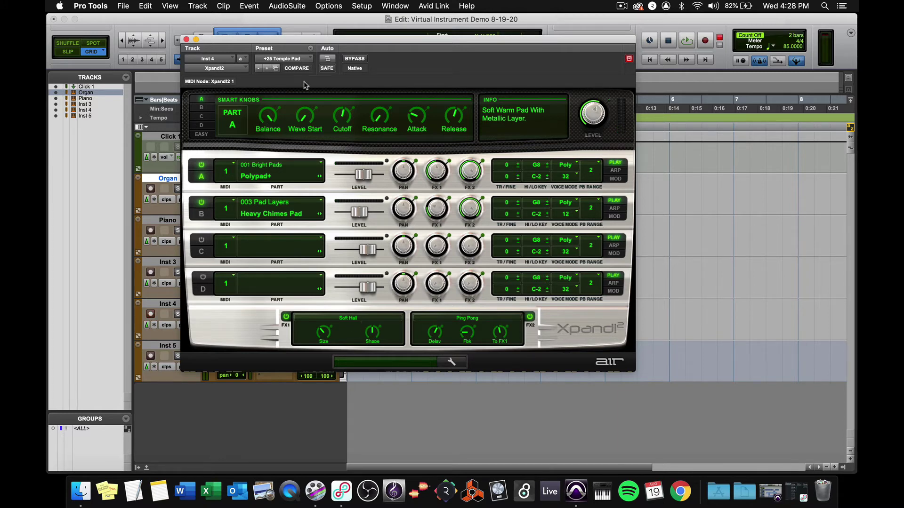
click(303, 60)
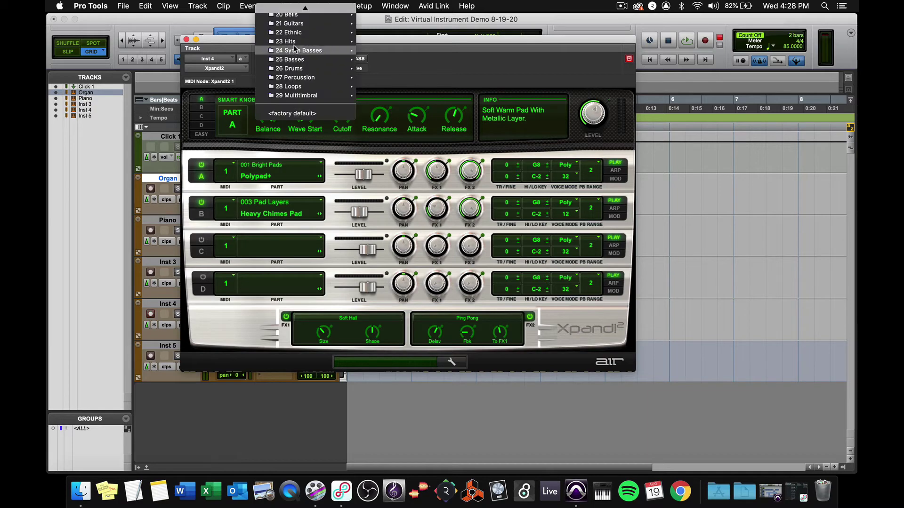
Reset Xpand!2 to <factory default> and load 008 Hard Leads > Nitrous+ into part A.
mouse_move(303, 13)
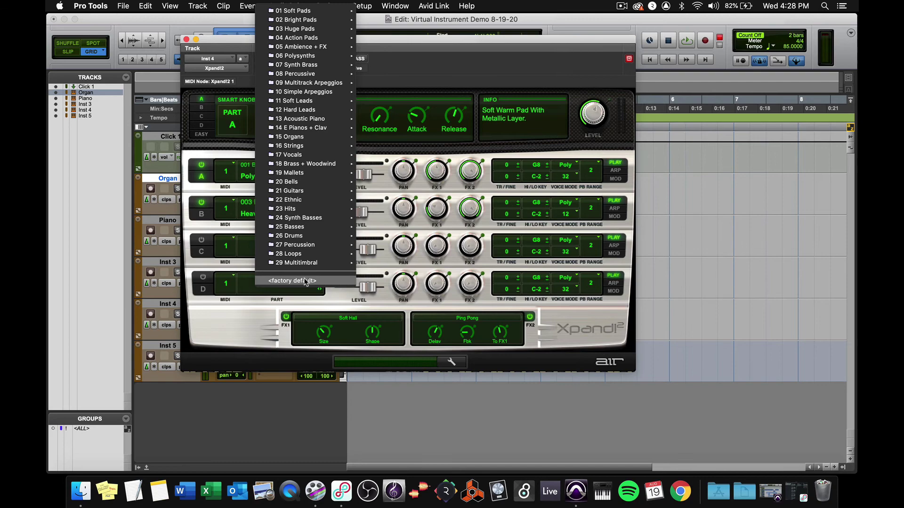
click(305, 281)
click(281, 176)
mouse_move(294, 195)
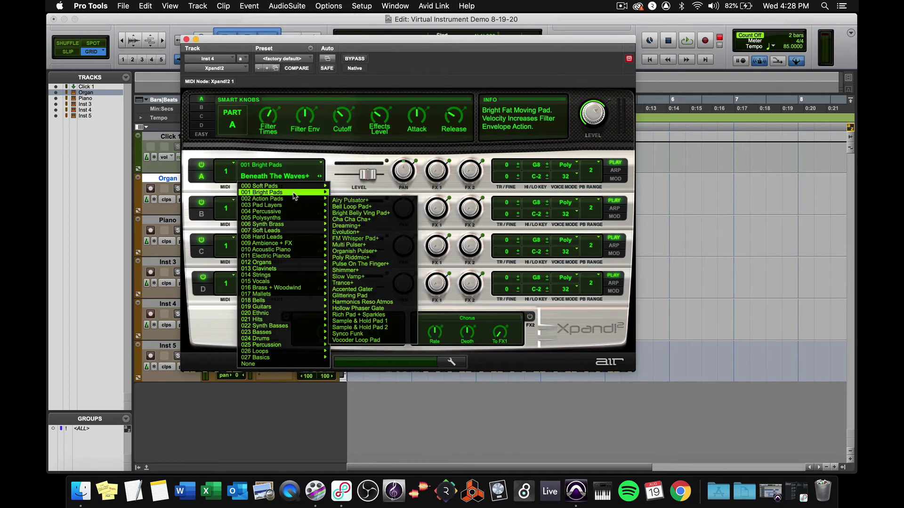
mouse_move(294, 237)
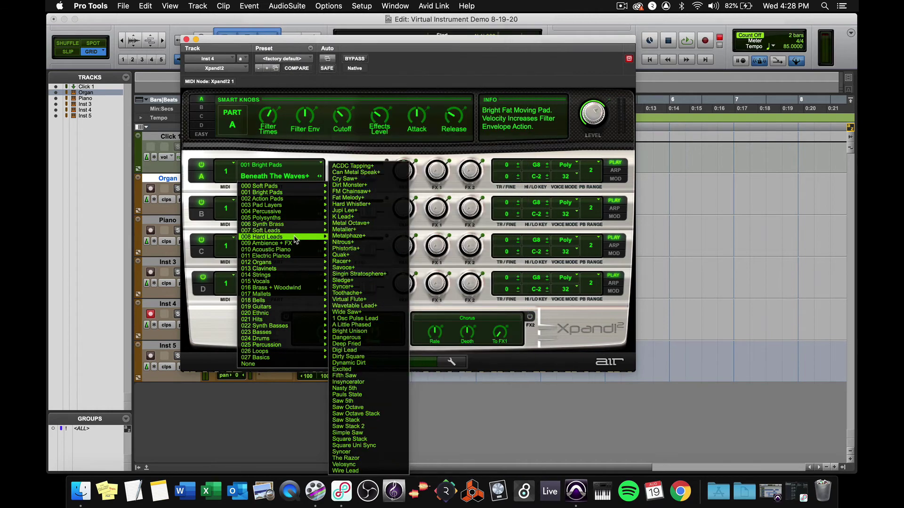
click(352, 243)
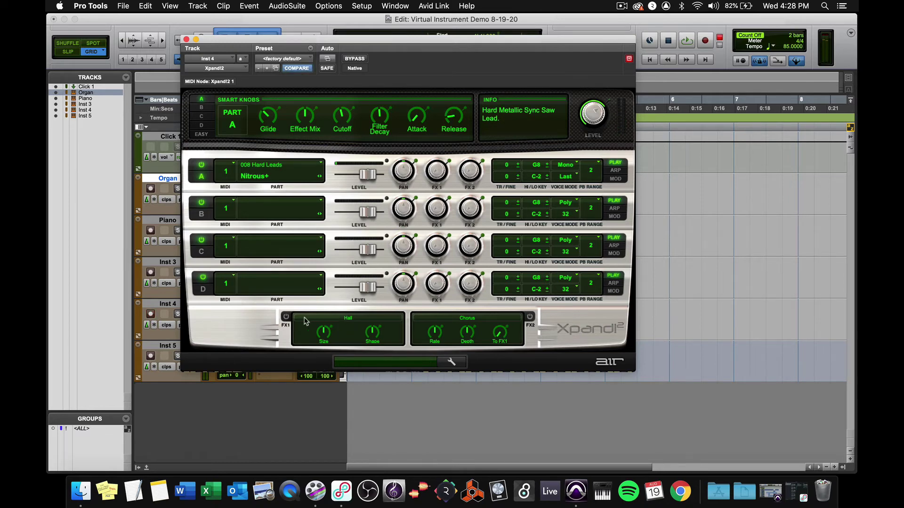
Enable the Hall and Ping Pong effects and raise part A's sends, Ping Pong to +3.7 dB.
click(286, 317)
drag(438, 179, 401, 68)
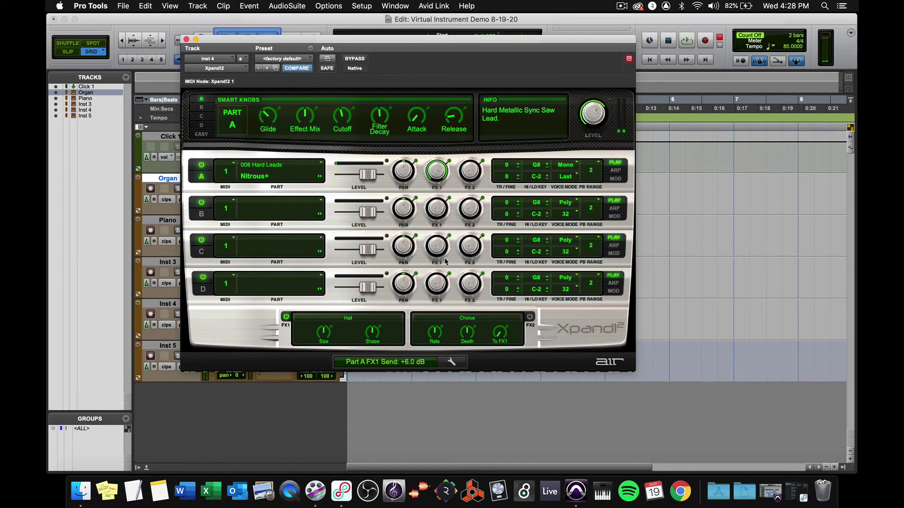
click(508, 318)
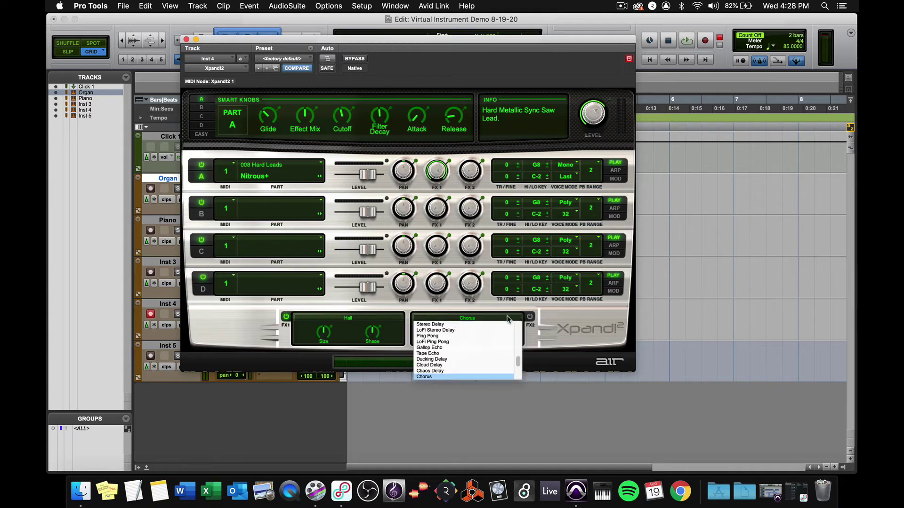
click(459, 336)
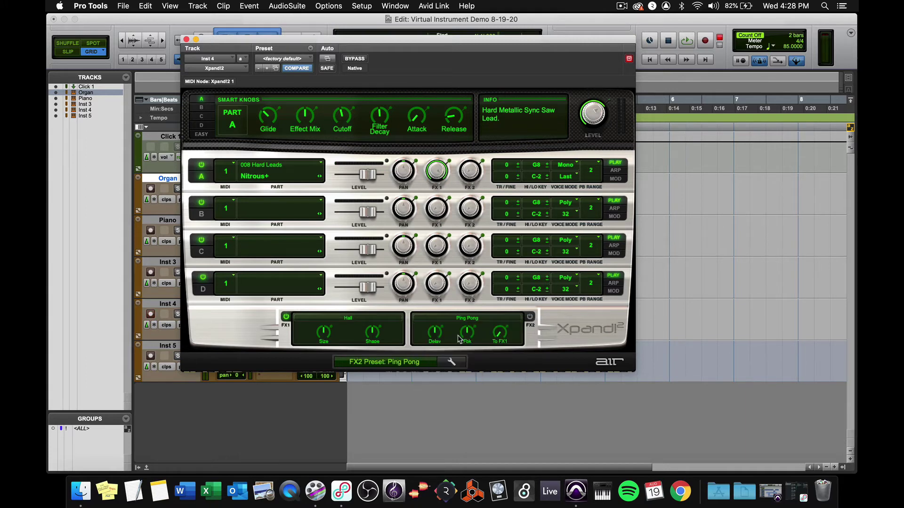
click(529, 318)
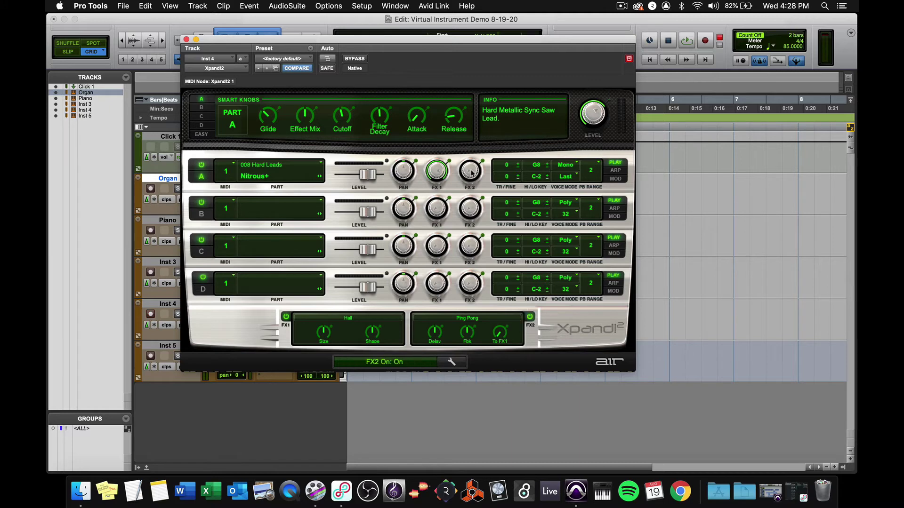
drag(472, 172, 454, 92)
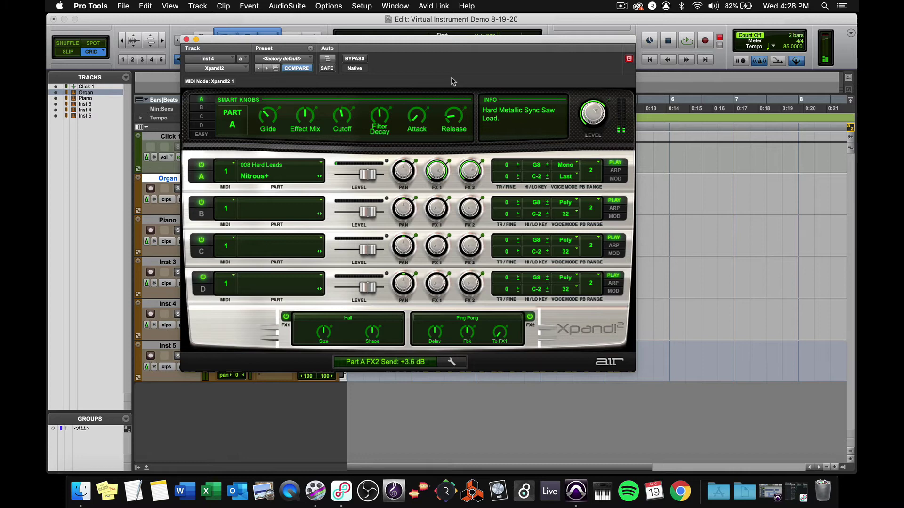
drag(451, 80, 451, 80)
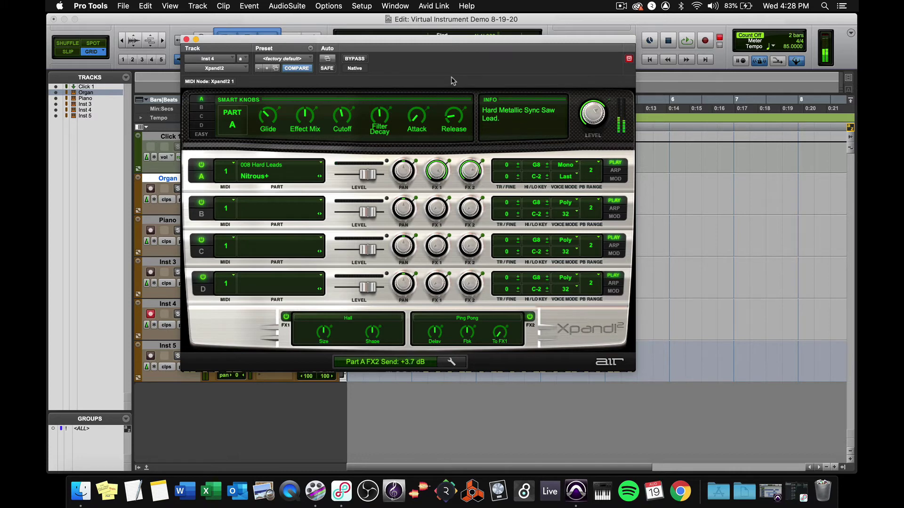
Turn on part A's arpeggiator, trying the latch and leaving it off.
click(615, 170)
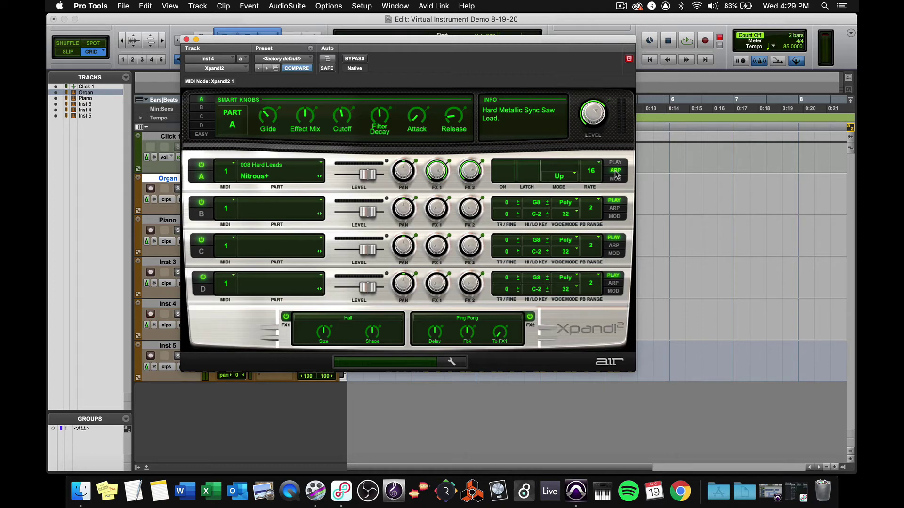
click(505, 172)
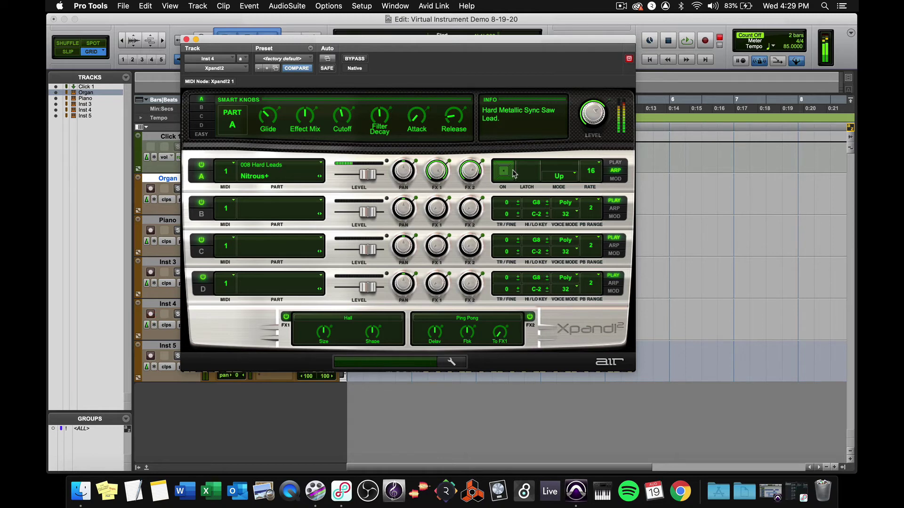
click(528, 172)
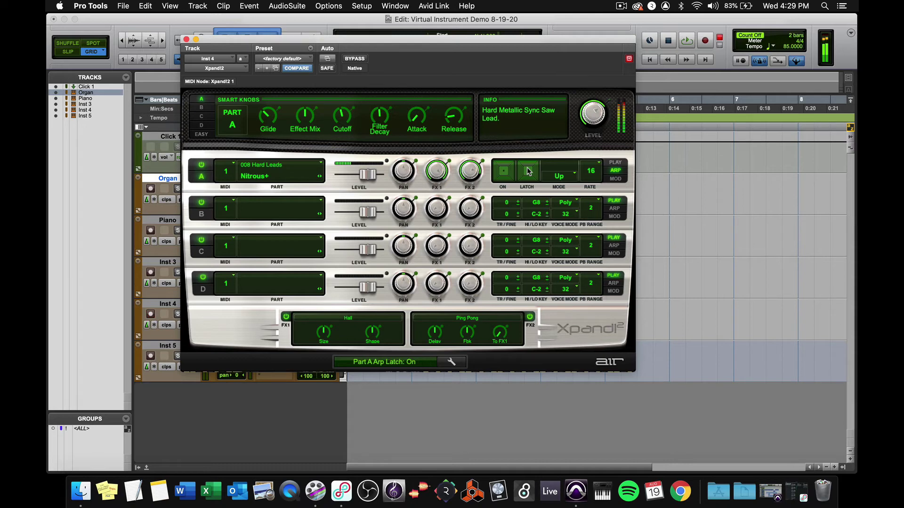
click(528, 171)
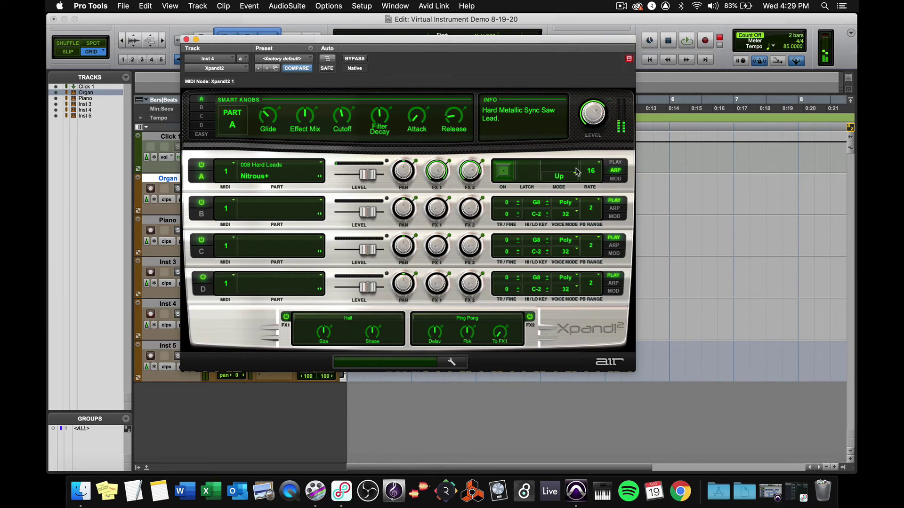
Set part A's arpeggiator mode to House Piano and its rate to 8.
click(597, 173)
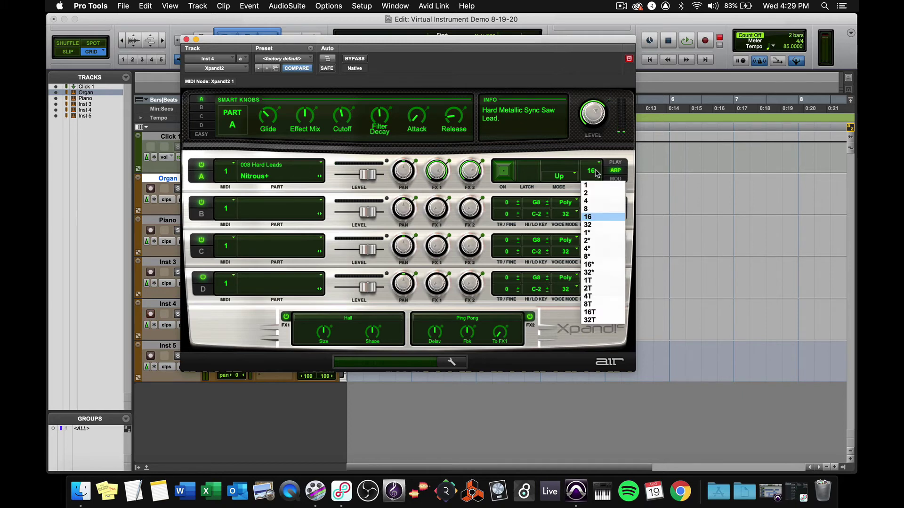
click(561, 171)
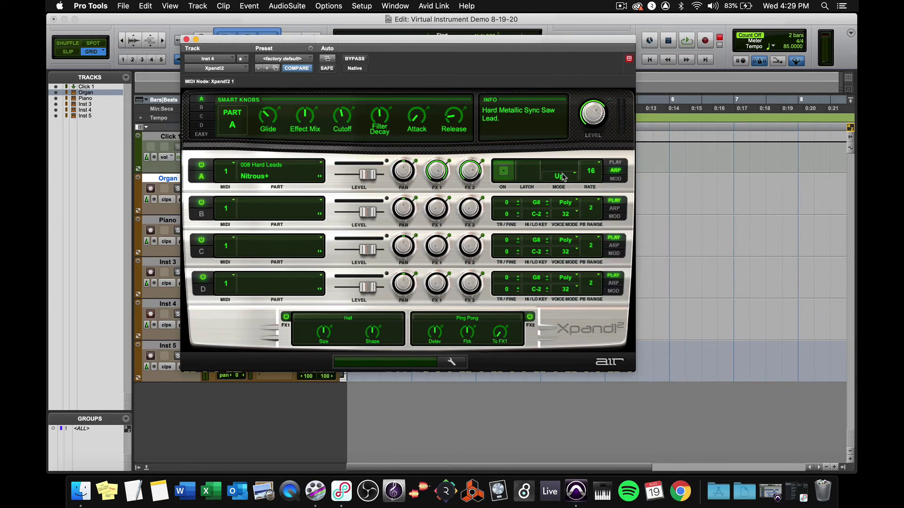
click(561, 176)
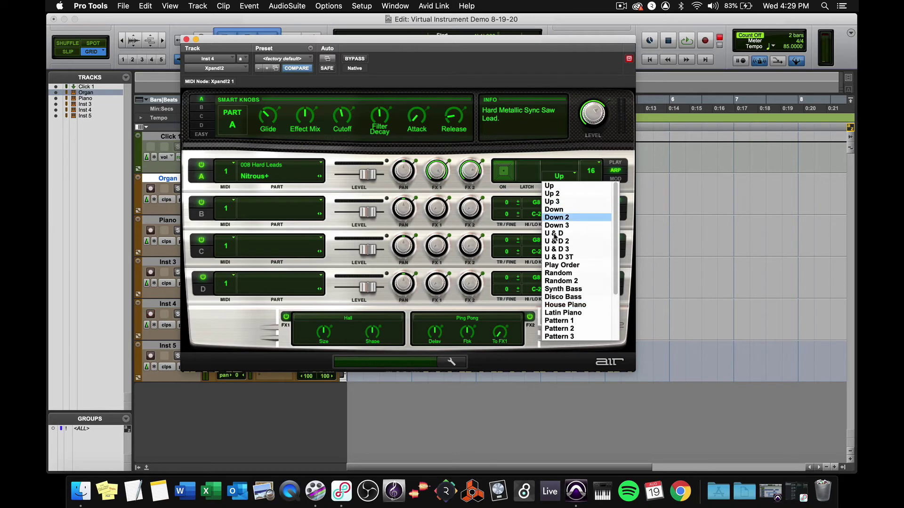
click(561, 305)
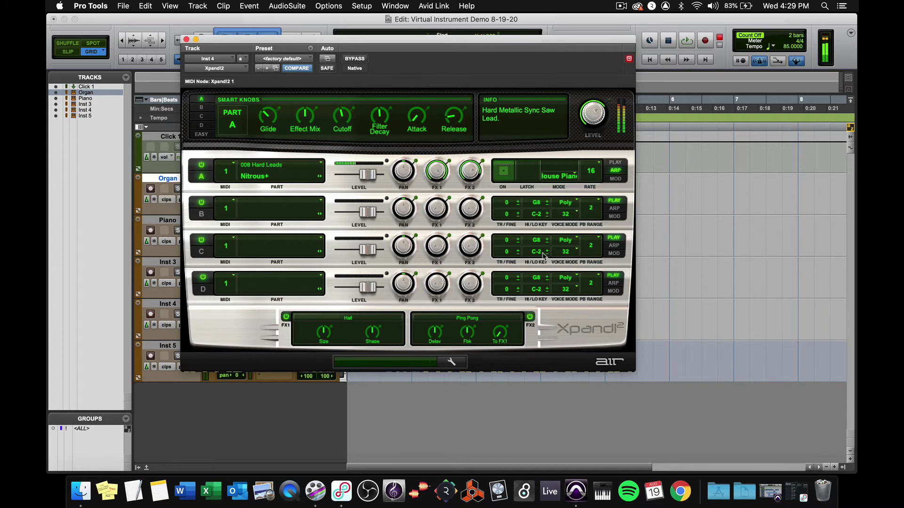
click(596, 171)
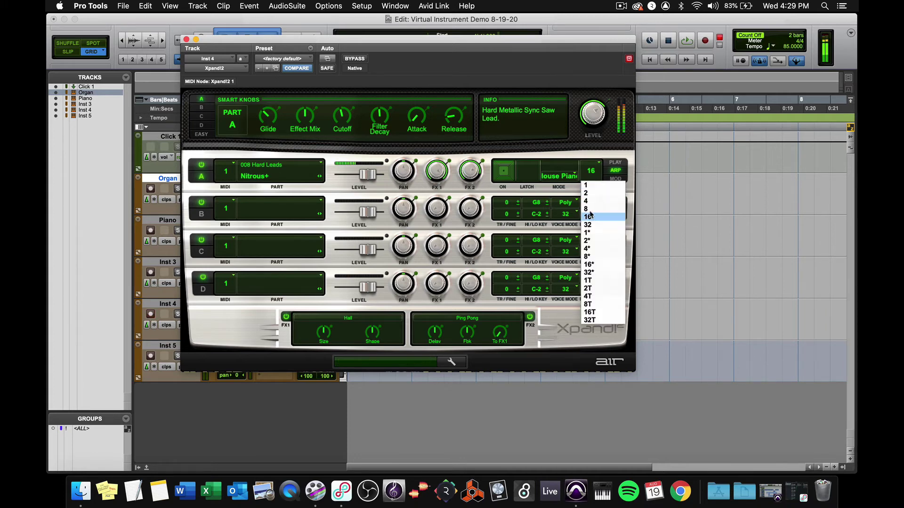
click(589, 209)
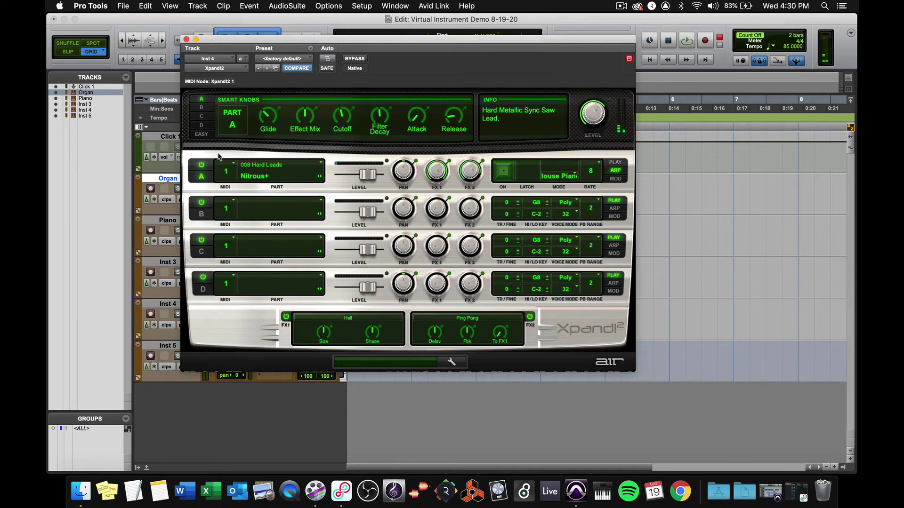
Close Xpand!2, record-arm Inst 5 and insert the Boom (stereo) drum machine on it.
click(186, 40)
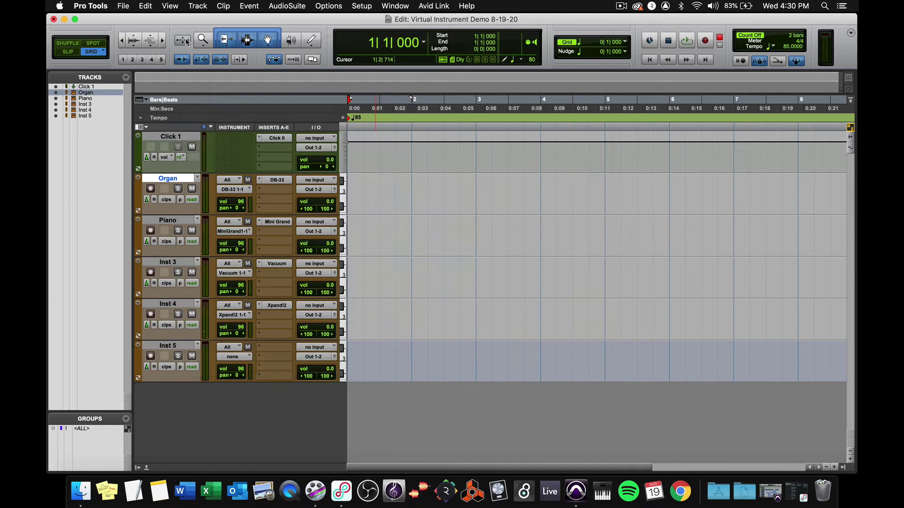
click(151, 358)
click(277, 346)
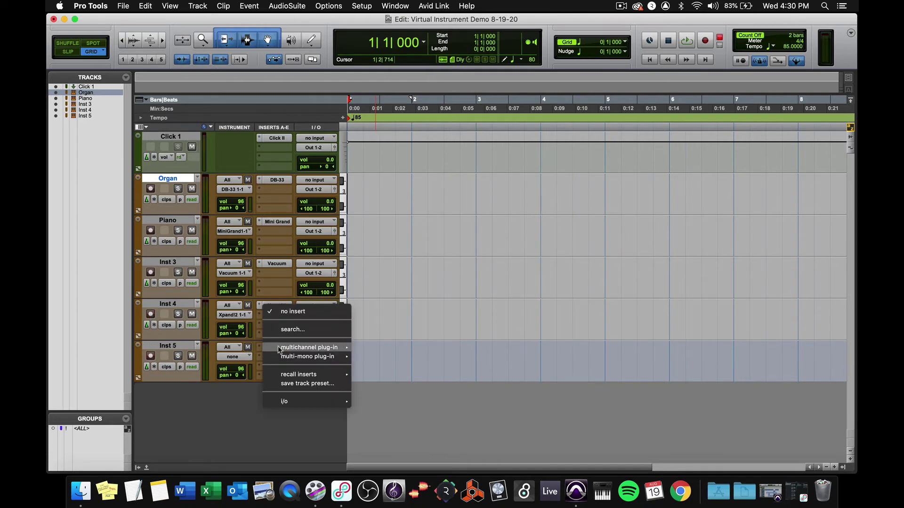
mouse_move(306, 347)
mouse_move(372, 350)
mouse_move(390, 312)
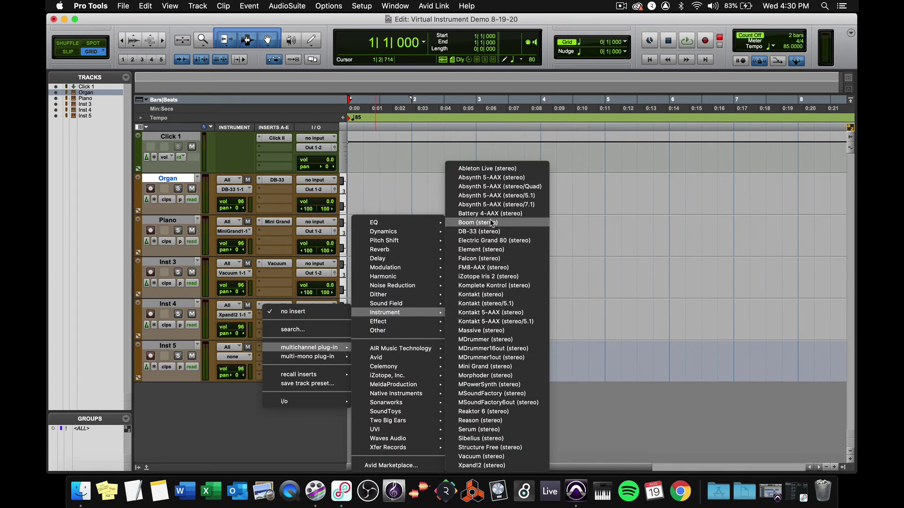
click(490, 223)
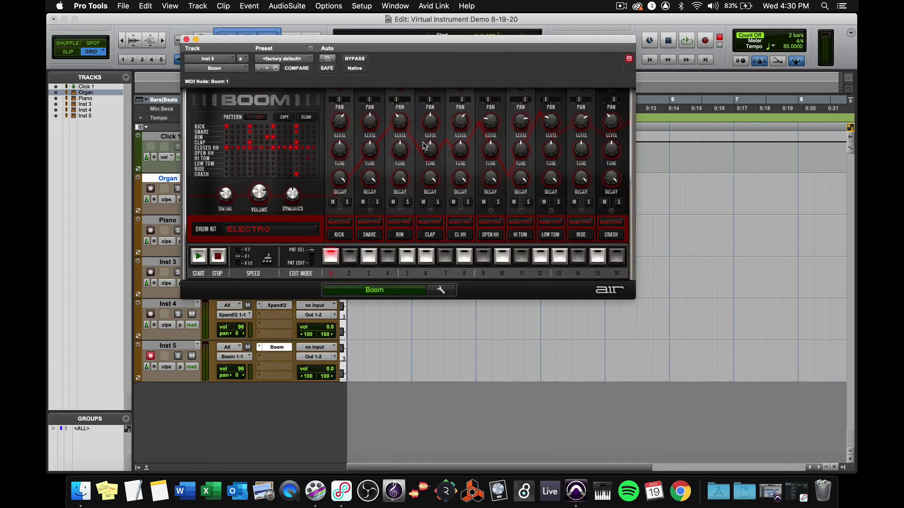
Start Boom's default pattern playing and move the Boom window to the lower right.
drag(352, 40, 358, 49)
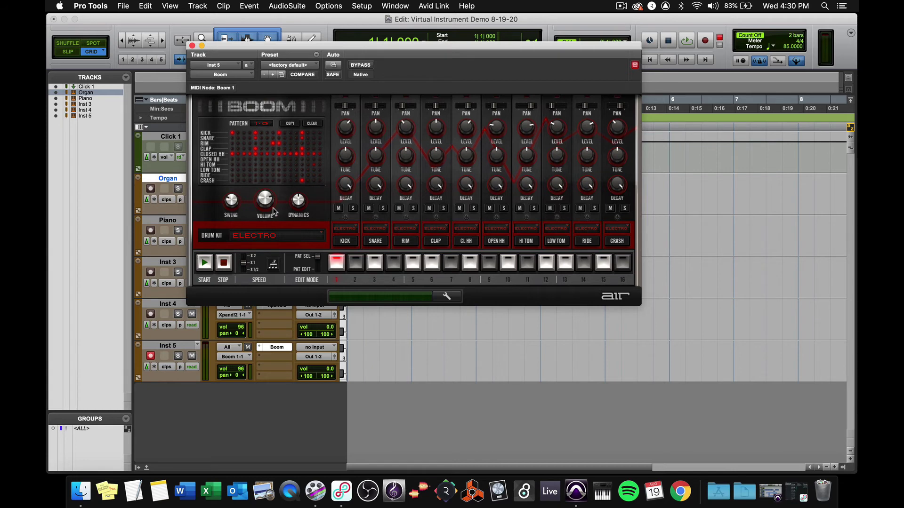
click(210, 264)
drag(224, 51, 459, 124)
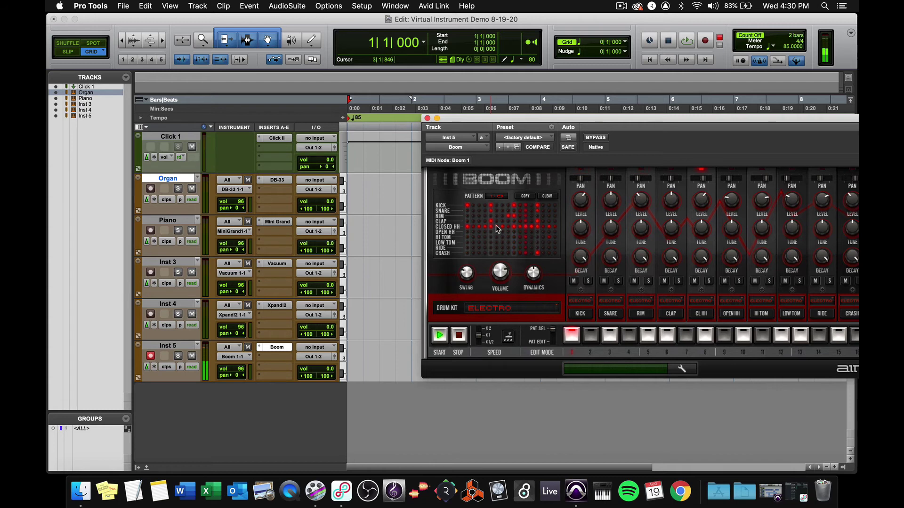
Change the session tempo from 85 to 100 BPM.
click(342, 118)
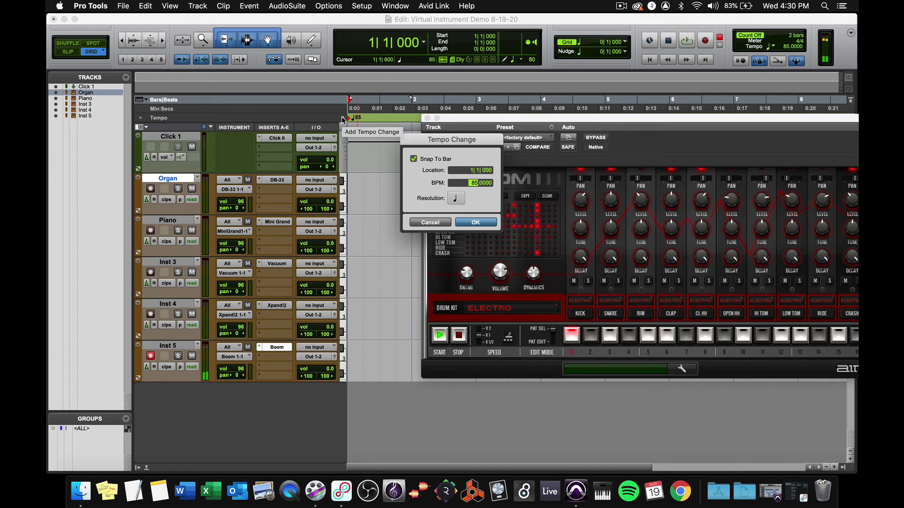
text(100)
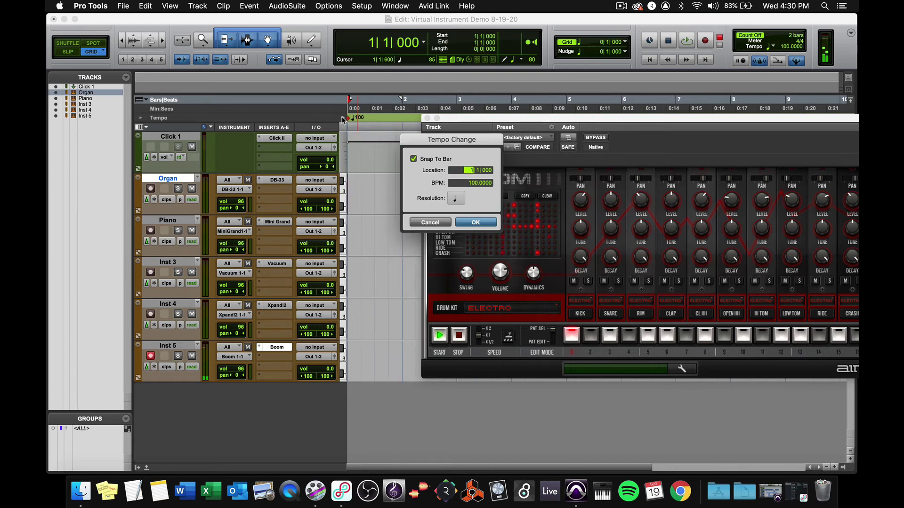
key(Return)
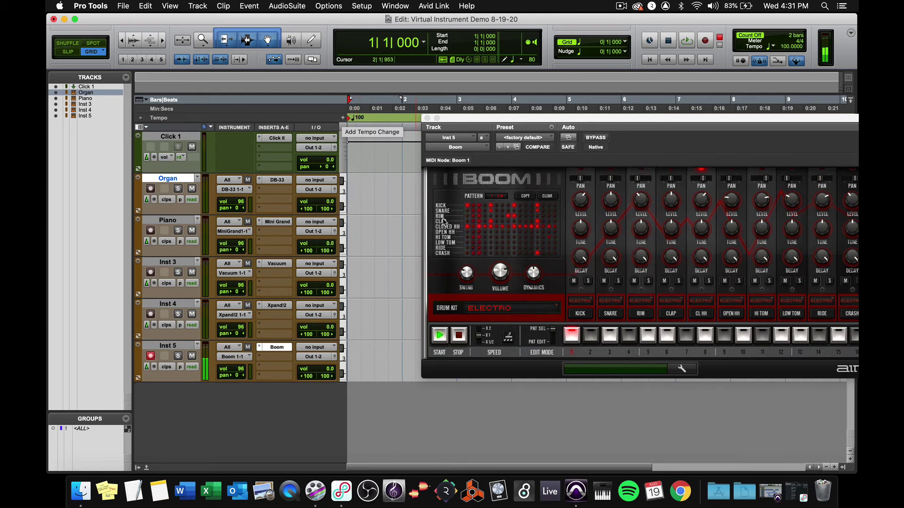
Set Boom's swing to 27% and briefly play the session to hear it.
drag(466, 274, 452, 232)
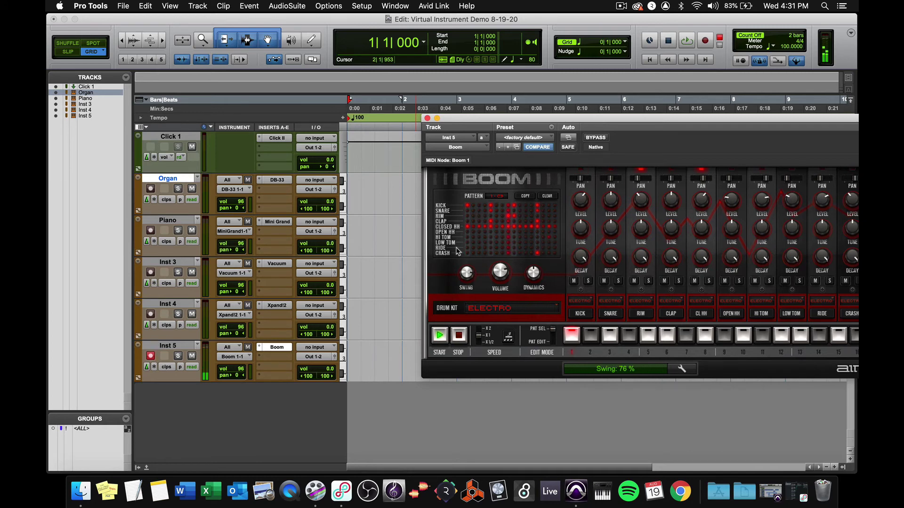
drag(466, 273, 480, 328)
key(space)
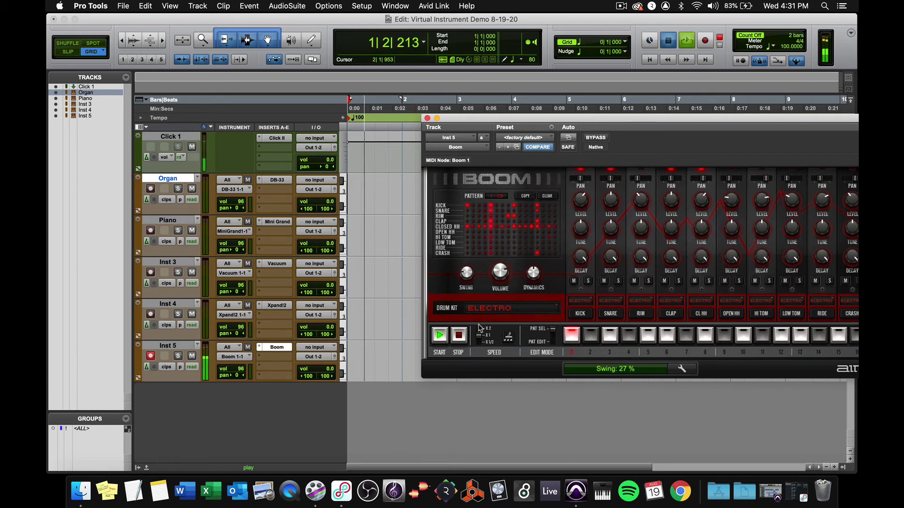
key(space)
Switch Boom's drum kit from Electro to Eight-O and start the pattern.
click(505, 319)
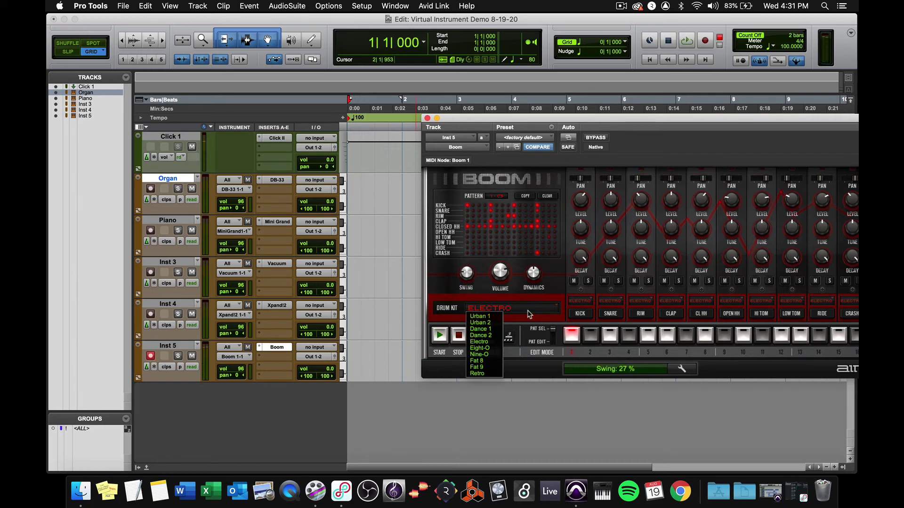
click(488, 348)
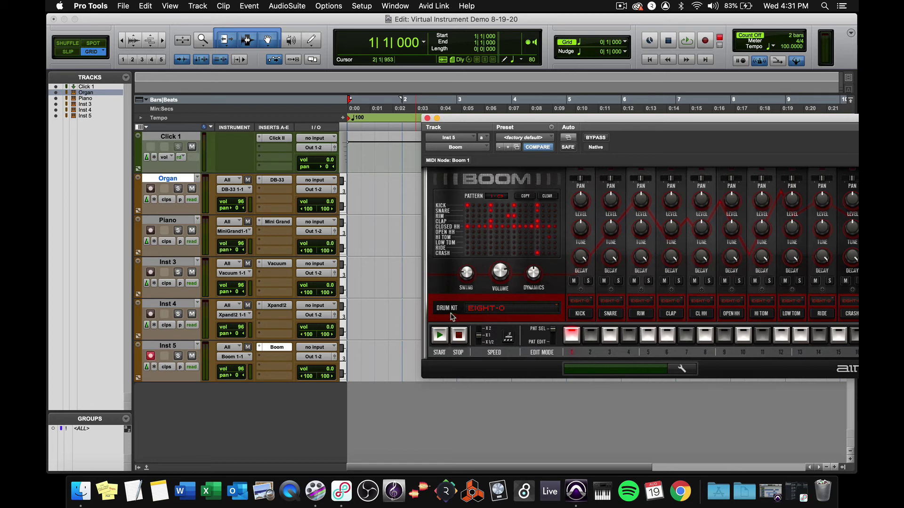
click(439, 335)
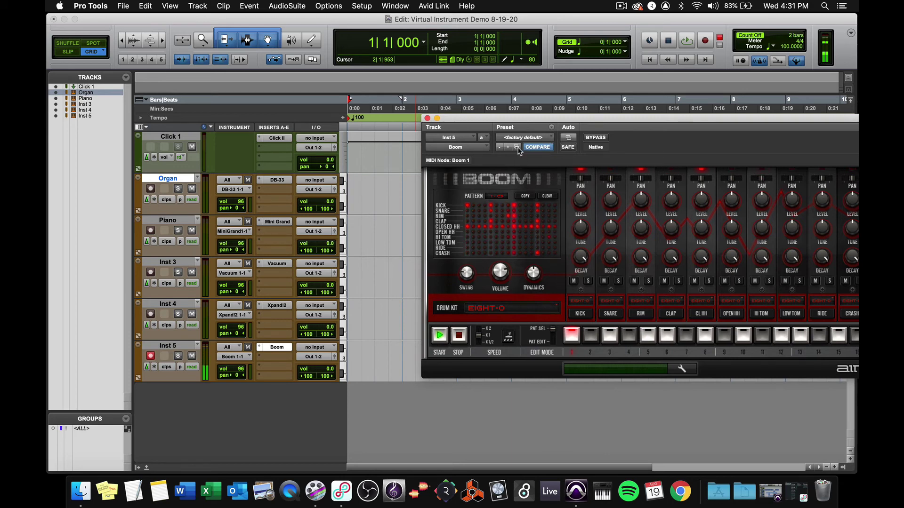
Load Boom's Close The Door 115 groove preset from the 101 - 120 group.
click(527, 138)
mouse_move(534, 74)
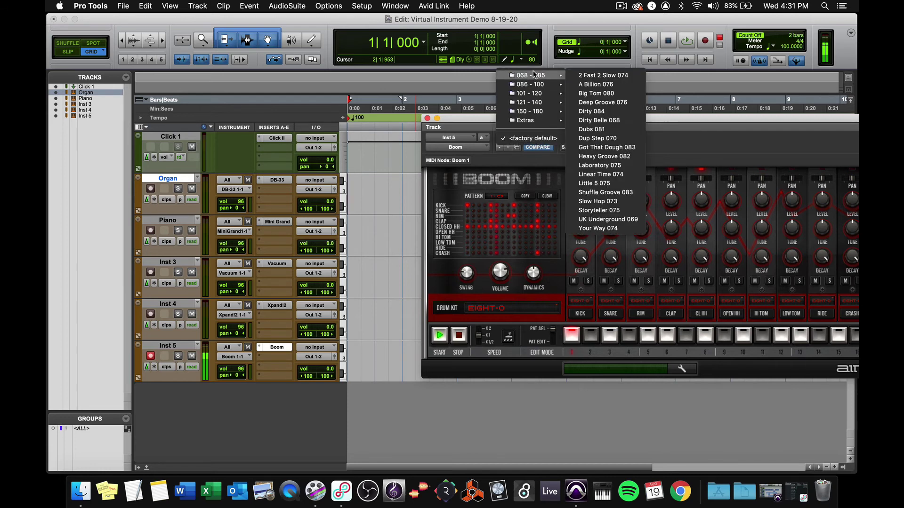
mouse_move(535, 94)
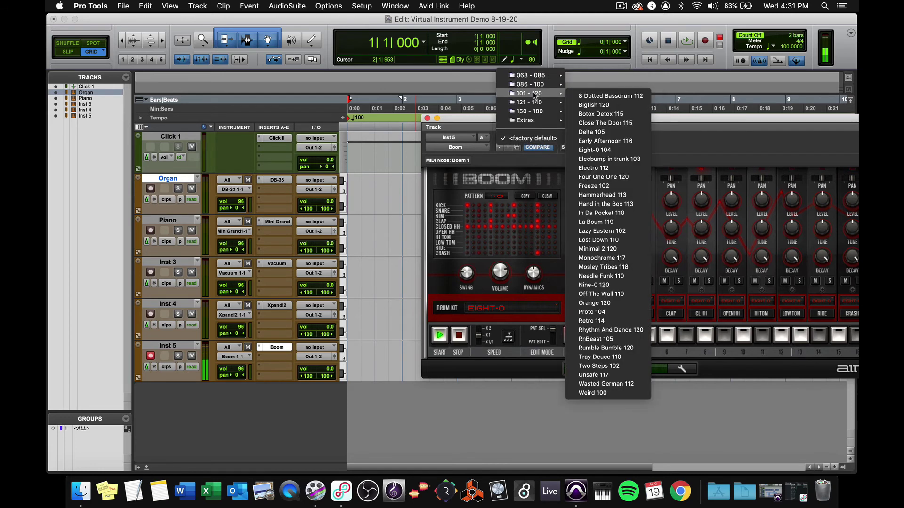
click(637, 125)
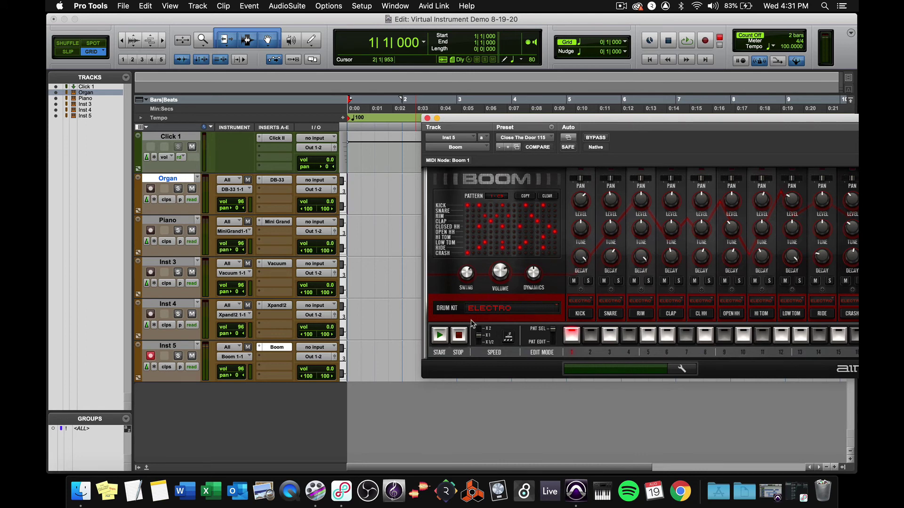
Start the pattern and switch Boom's drum kit to Retro.
click(440, 334)
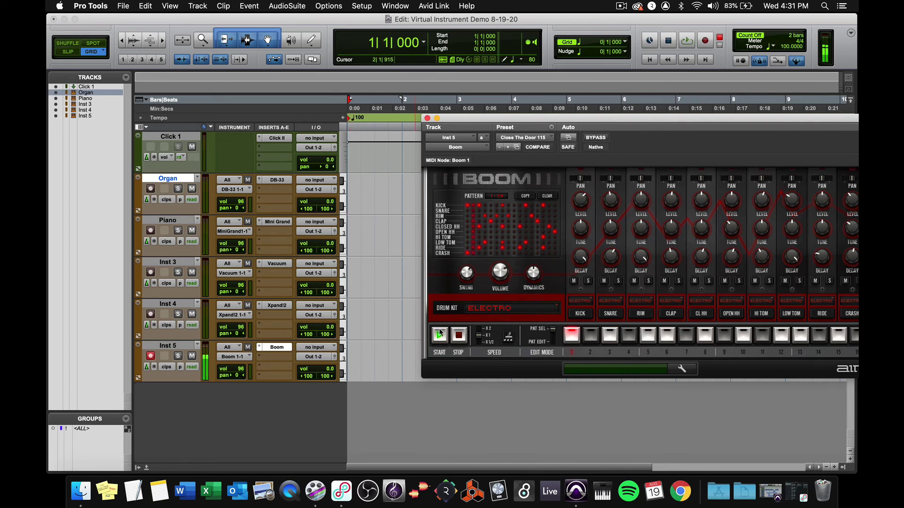
click(497, 315)
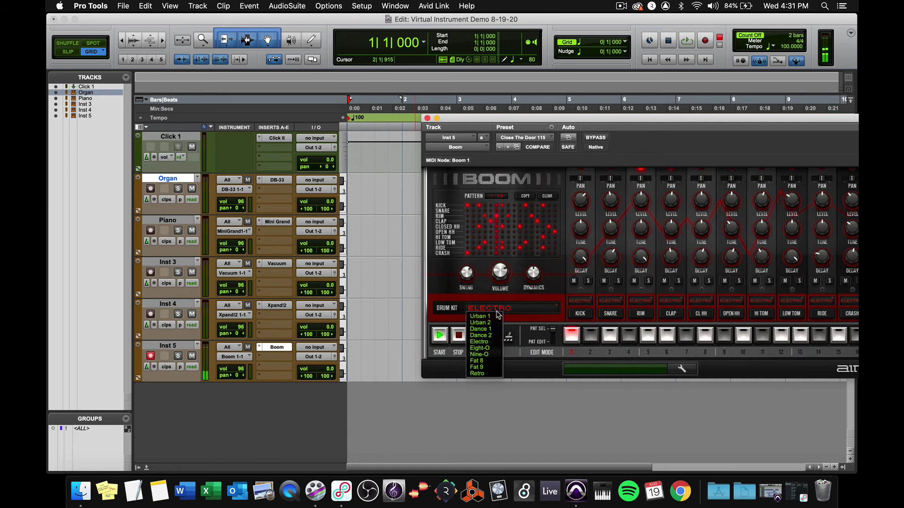
click(485, 373)
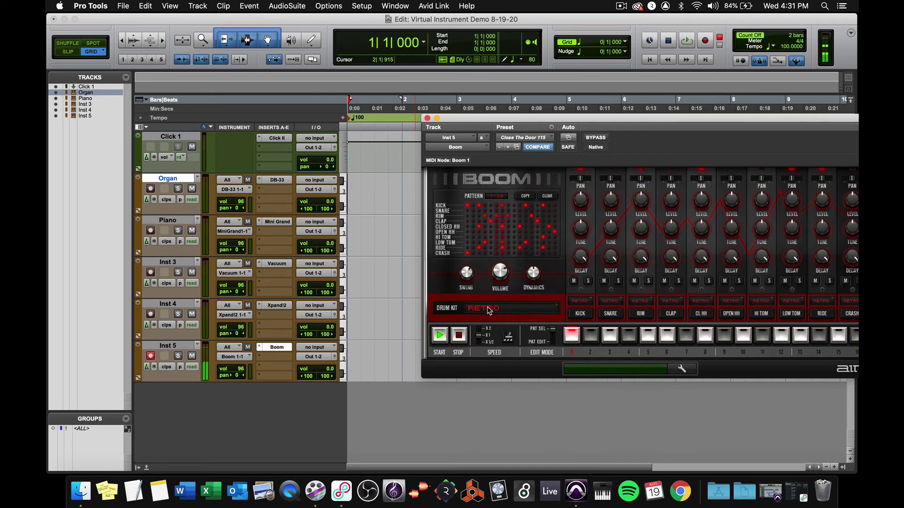
Briefly play the session and move the Boom window up-left over the track list.
key(space)
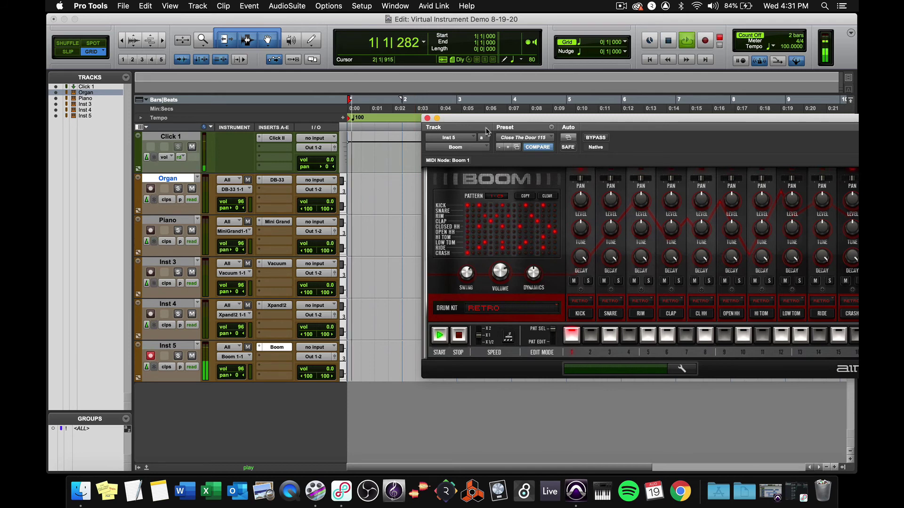
key(space)
drag(500, 124, 284, 98)
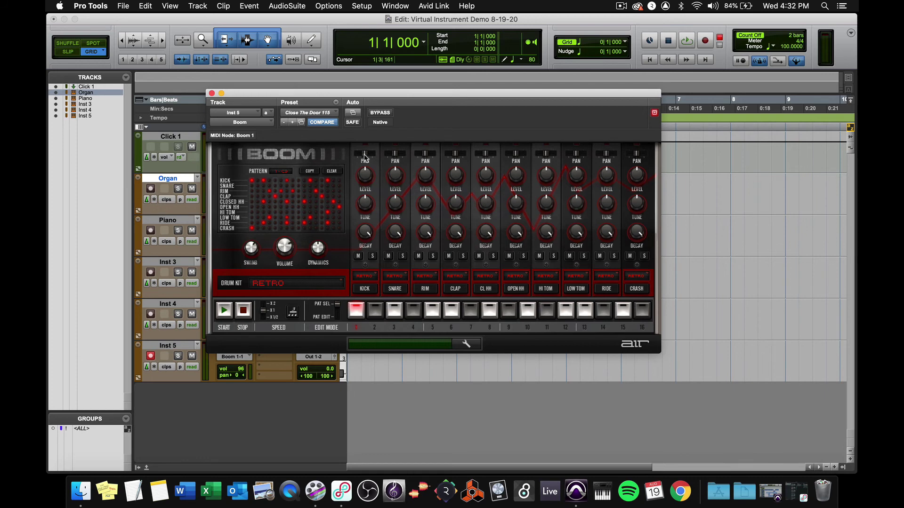
Start Boom's pattern and raise the kick level from 0.0 to +7.0 dB.
mouse_move(366, 177)
key(space)
key(space)
click(225, 311)
drag(366, 182, 356, 152)
Switch Boom's drum kit to Fat 9, lower the kick level to +3.4 dB, and solo the kick.
click(313, 283)
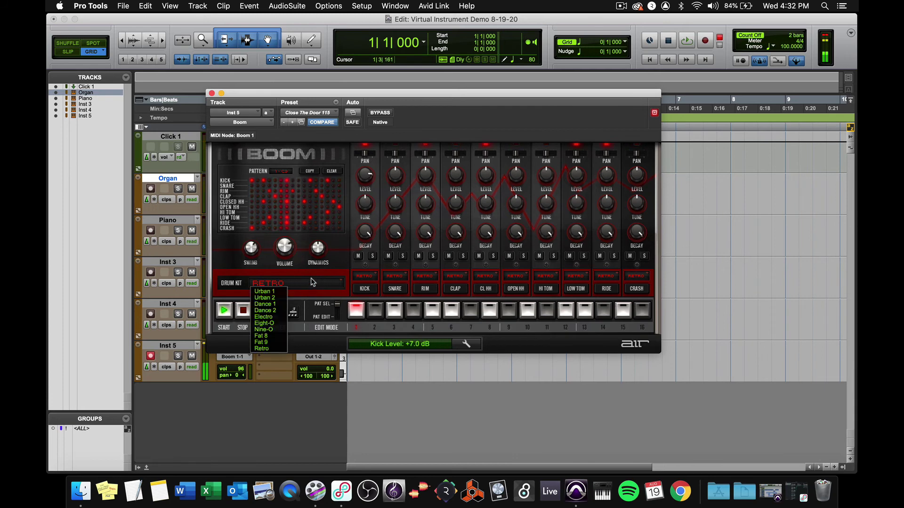
click(279, 342)
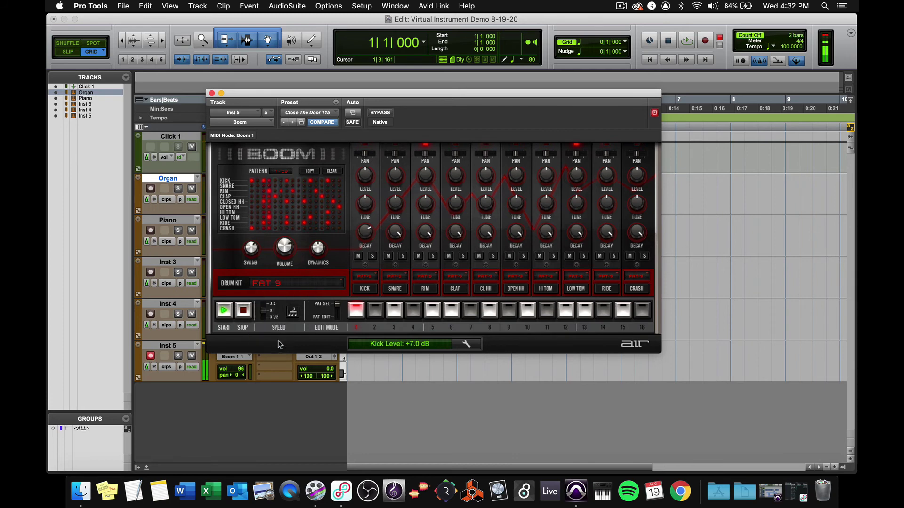
drag(366, 175, 359, 160)
click(371, 256)
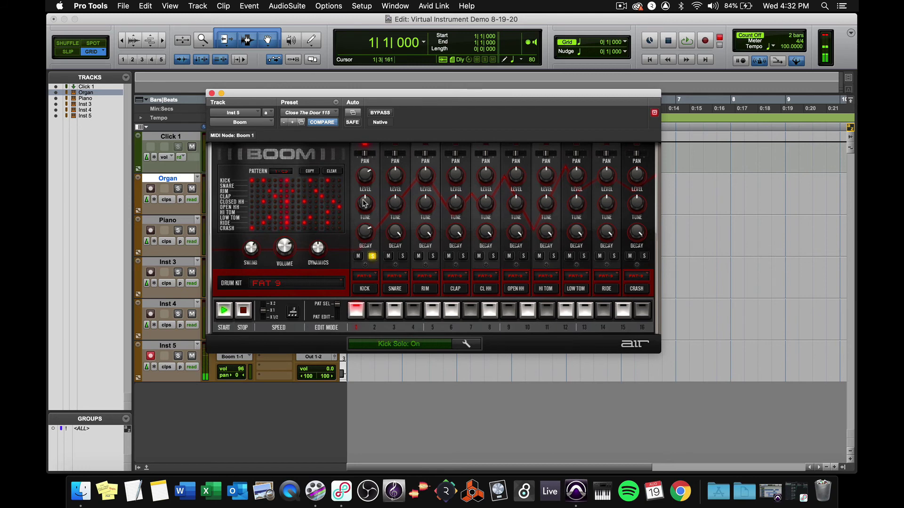
Tune the kick +0.29 semitones, set 55% decay, and slide Boom's window right off the tracks.
drag(367, 205, 340, 178)
drag(365, 232, 365, 243)
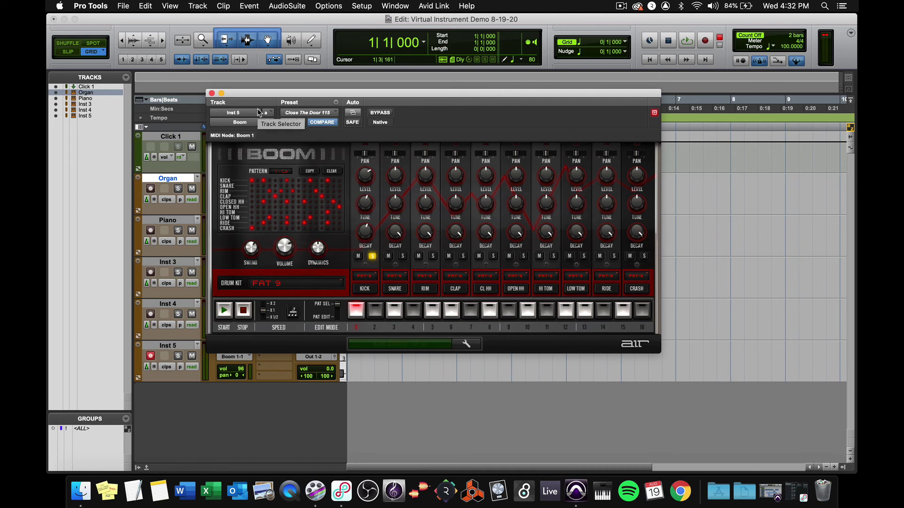
drag(232, 93, 405, 98)
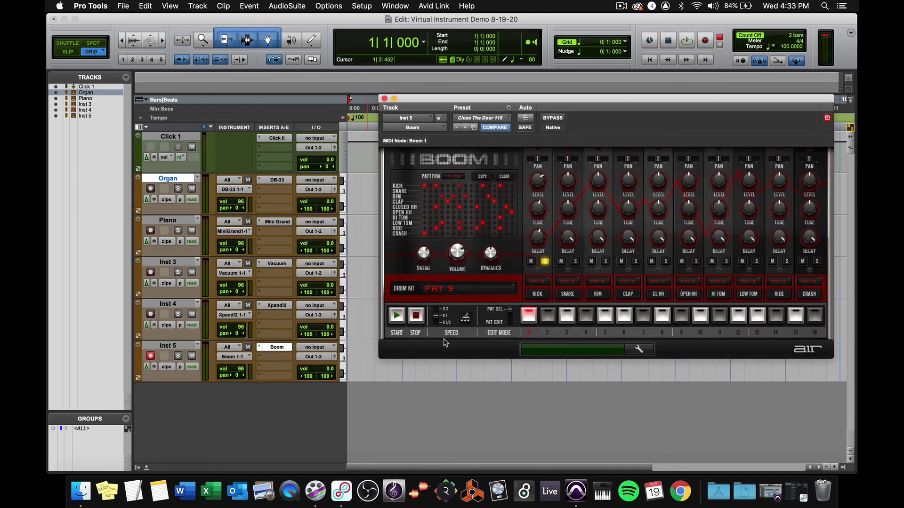
Start the Boom pattern and record a first trigger-note take on Inst 5.
click(397, 315)
click(705, 41)
click(687, 41)
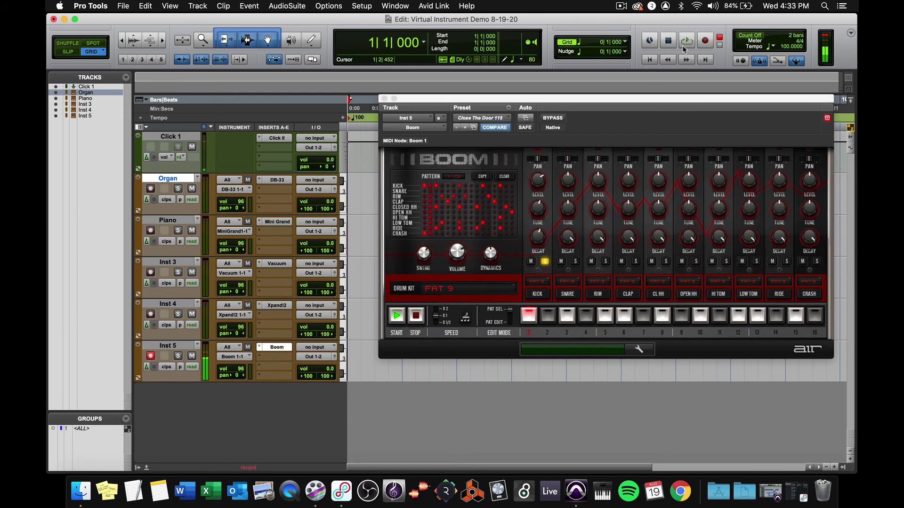
drag(624, 100, 716, 101)
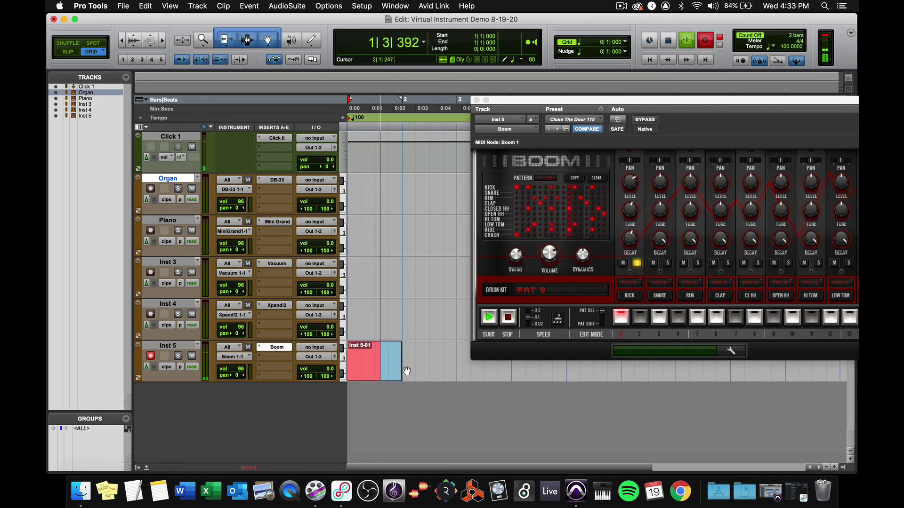
key(space)
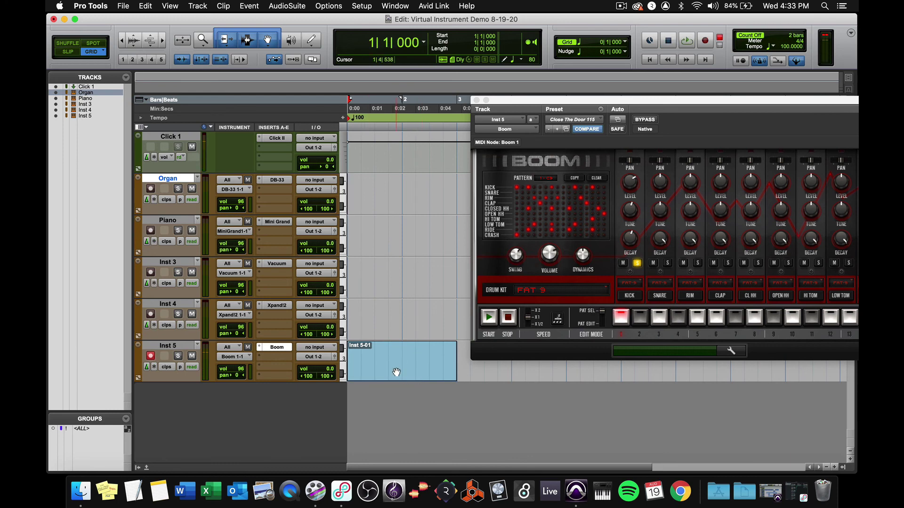
Delete the Inst 5-01 take and record a new Inst 5-02 clip in its place.
click(397, 372)
key(BackSpace)
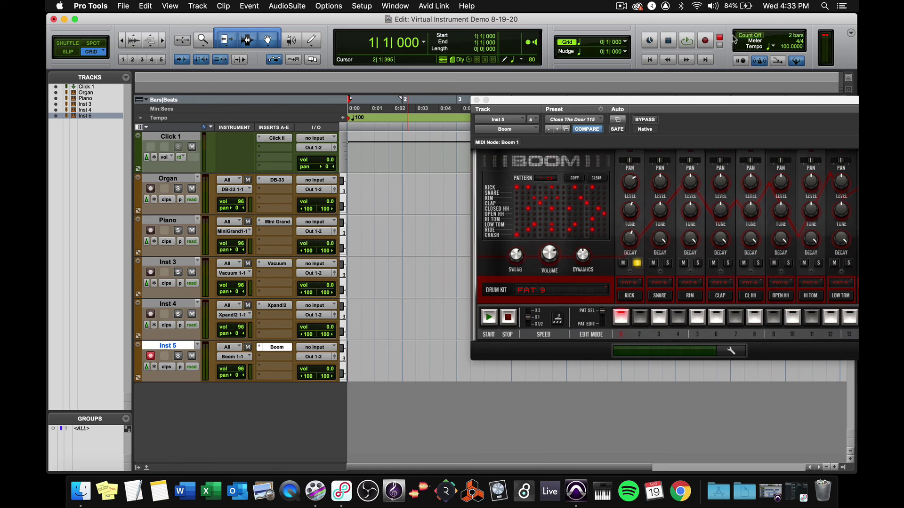
click(705, 41)
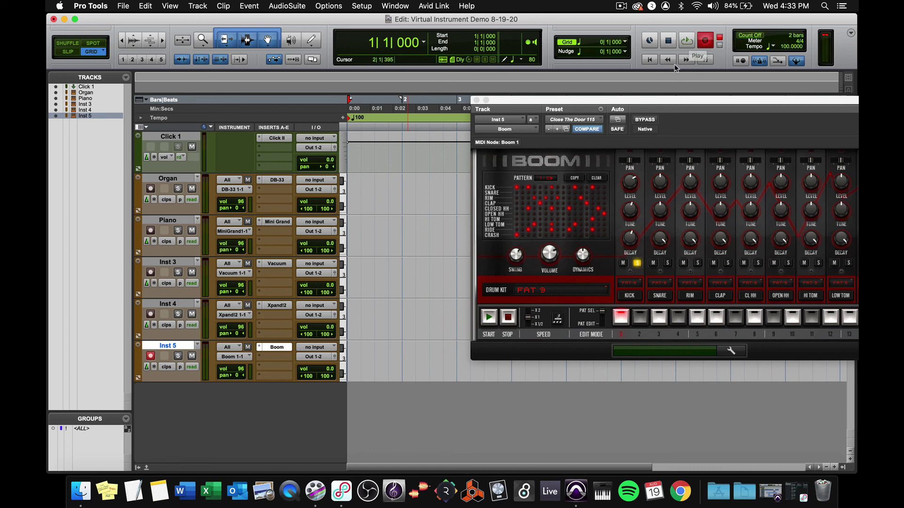
click(686, 42)
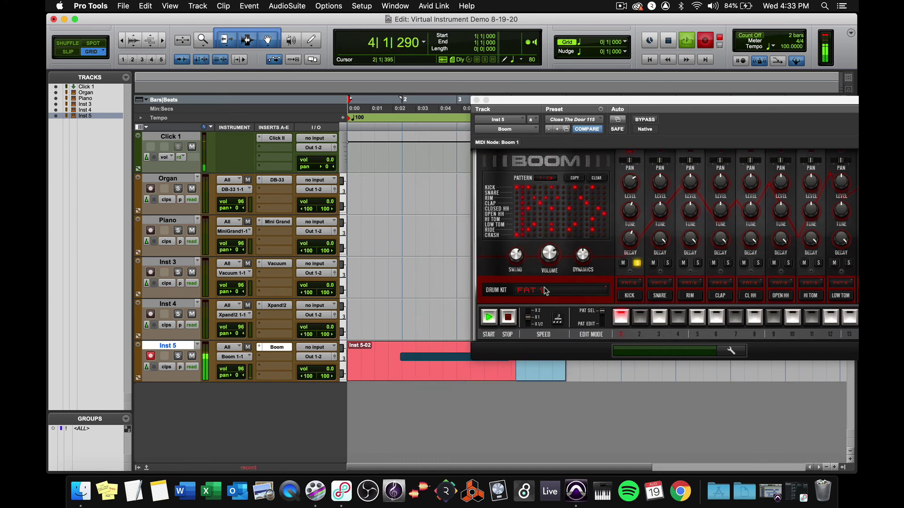
key(space)
drag(493, 99, 309, 63)
Open Inst 5-02 in the MIDI Editor to inspect its long note, then close it.
click(387, 374)
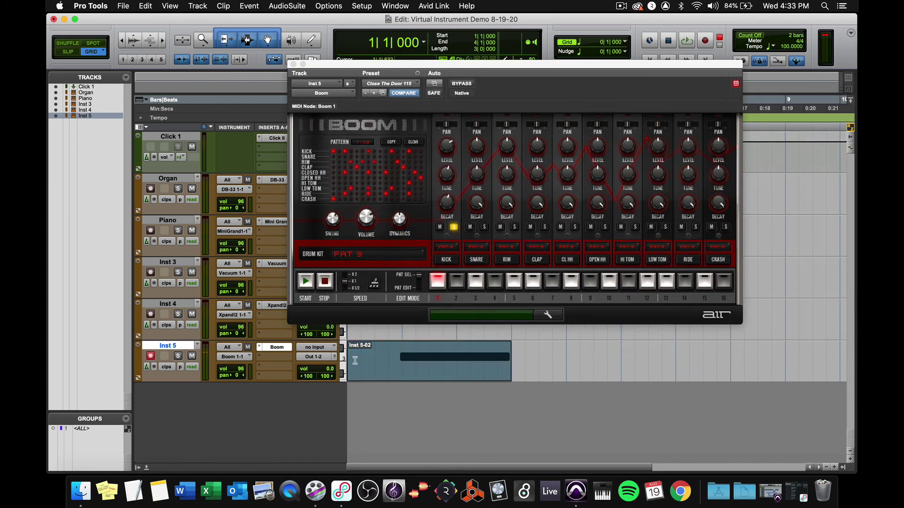
double_click(398, 375)
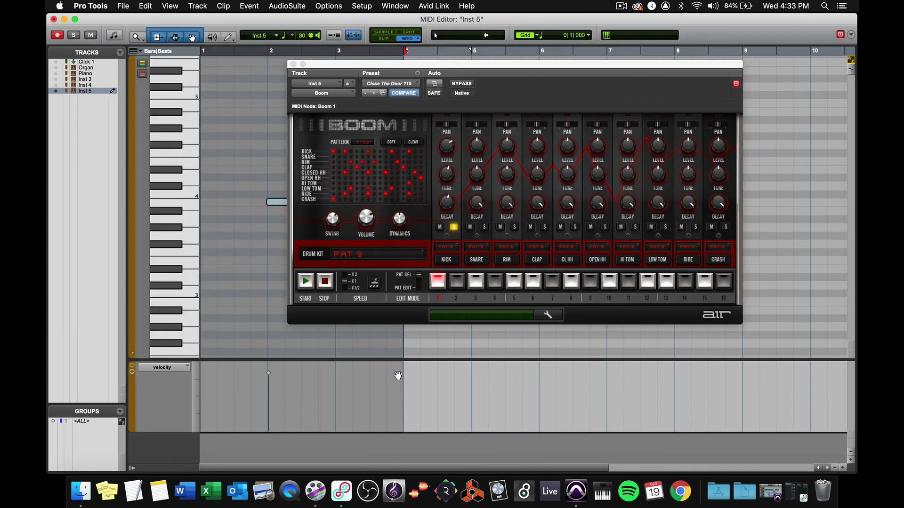
drag(322, 67, 403, 345)
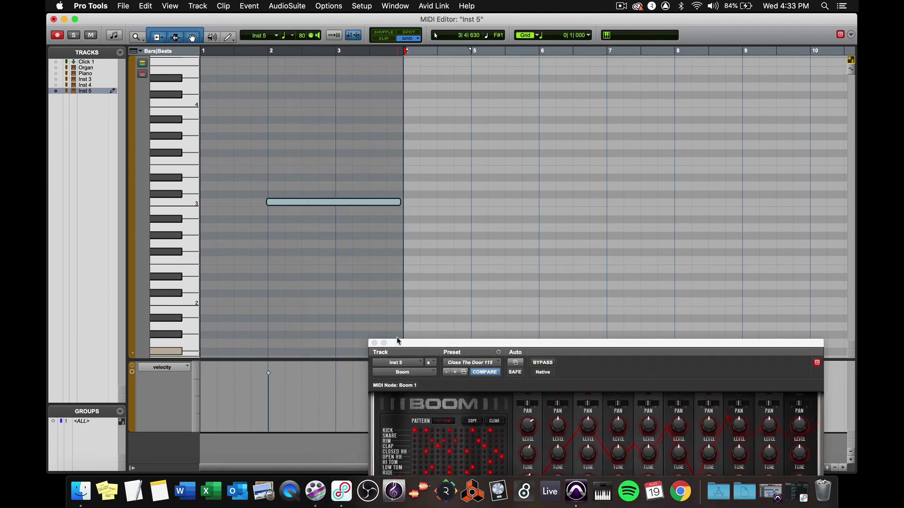
click(269, 201)
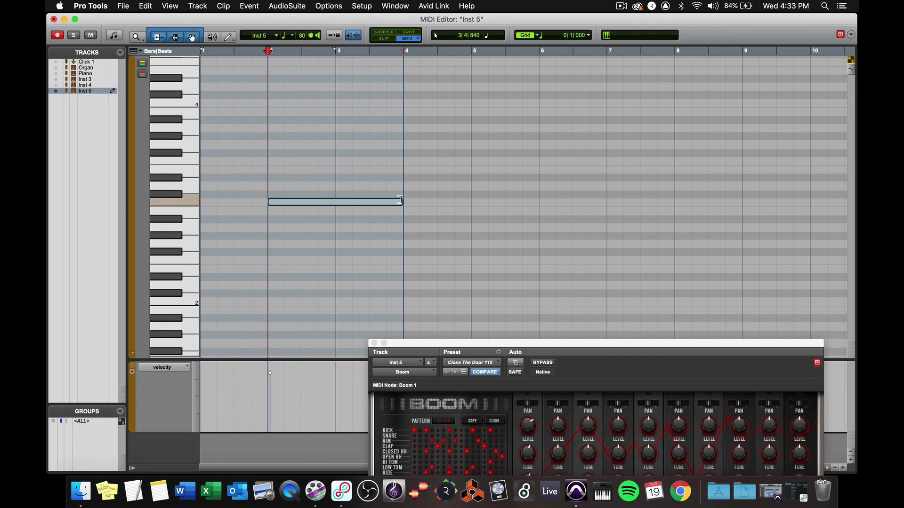
key(super+w)
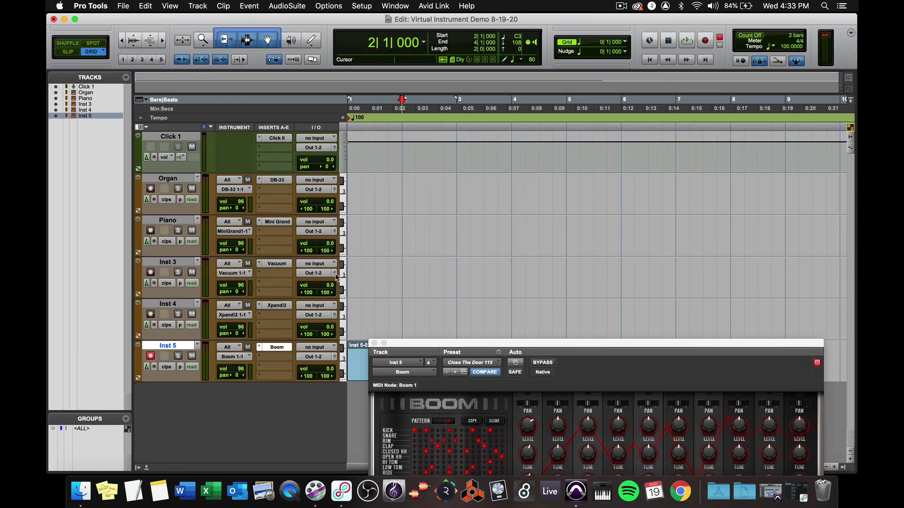
drag(409, 346, 416, 47)
Trim the clip's empty start to the note, move it to bar 1, and play.
drag(351, 351, 398, 356)
drag(452, 376, 398, 376)
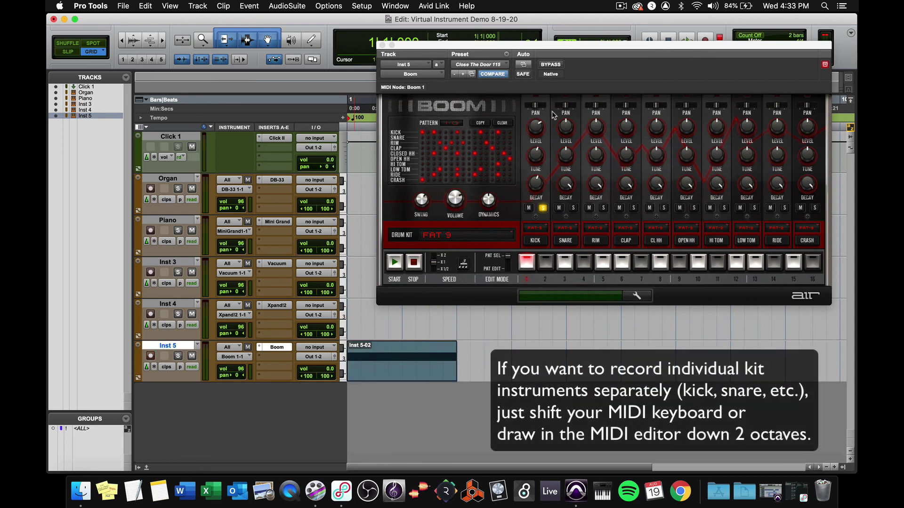
key(space)
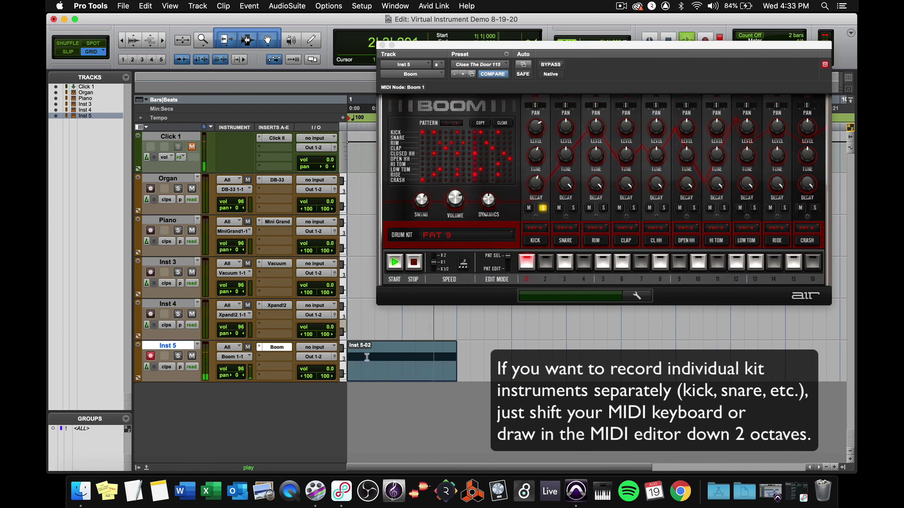
Open the clip's MIDI notes and raise the trigger note through E3 and F3 to E4.
double_click(366, 357)
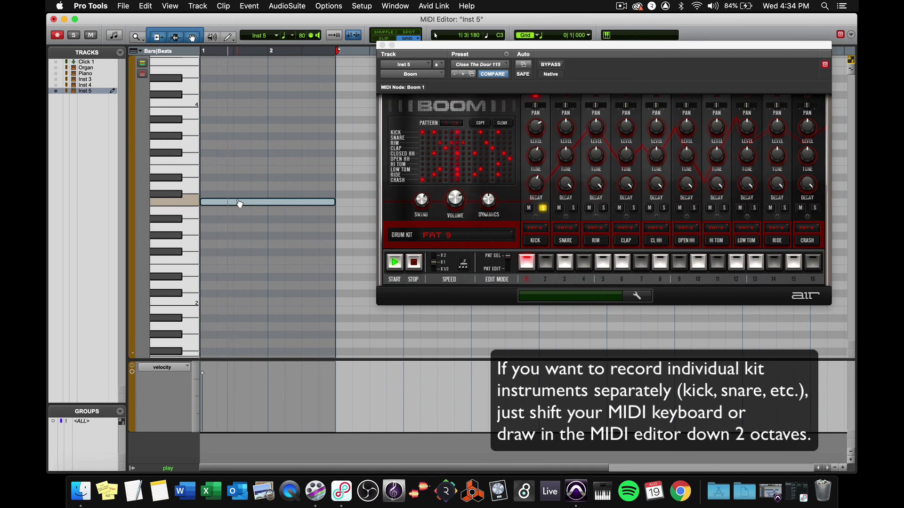
drag(239, 203, 238, 176)
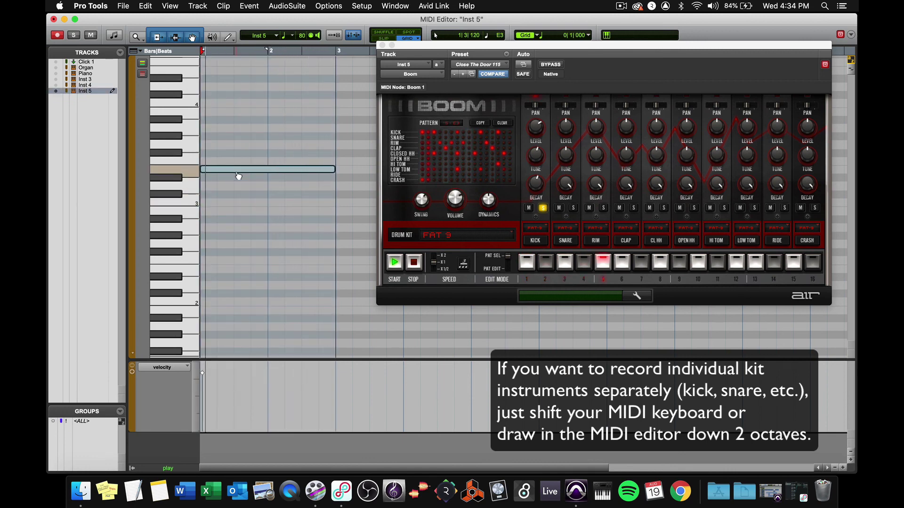
drag(239, 177, 240, 126)
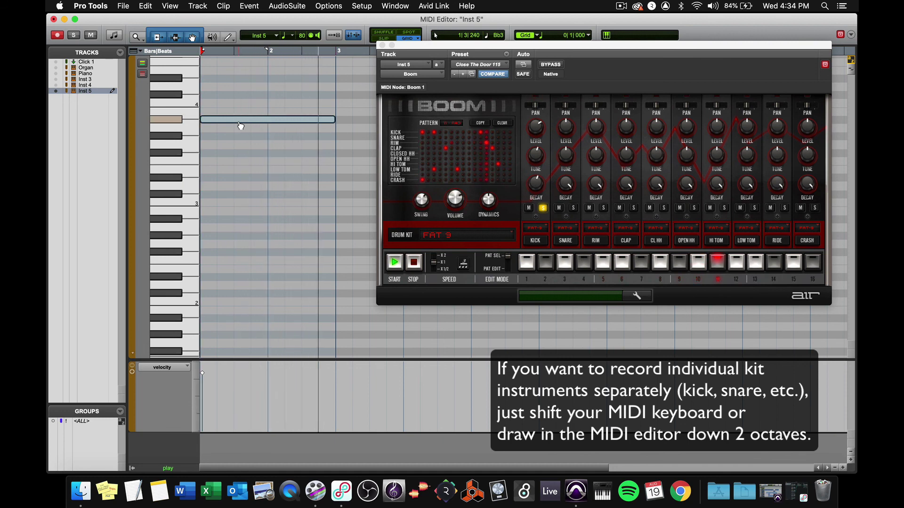
drag(240, 126, 241, 72)
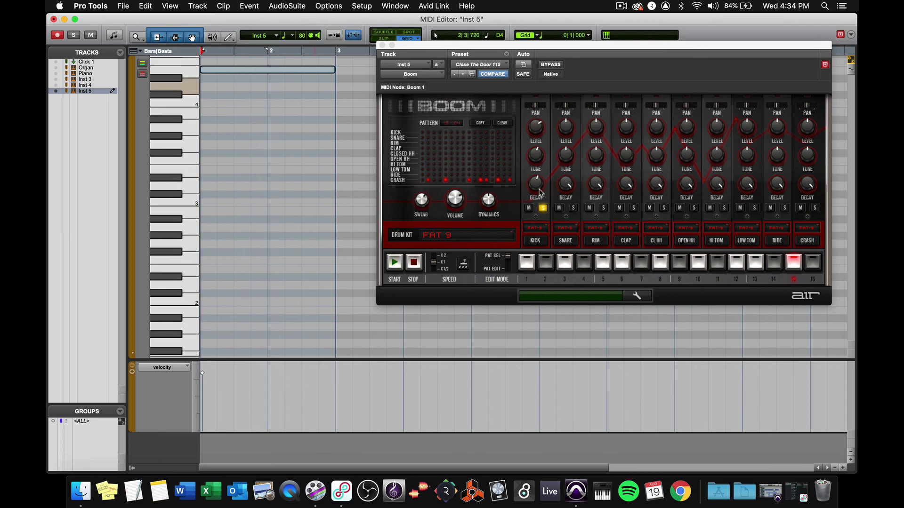
Turn off Boom's kick solo and lower the trigger note via F#3 to C#3.
click(543, 208)
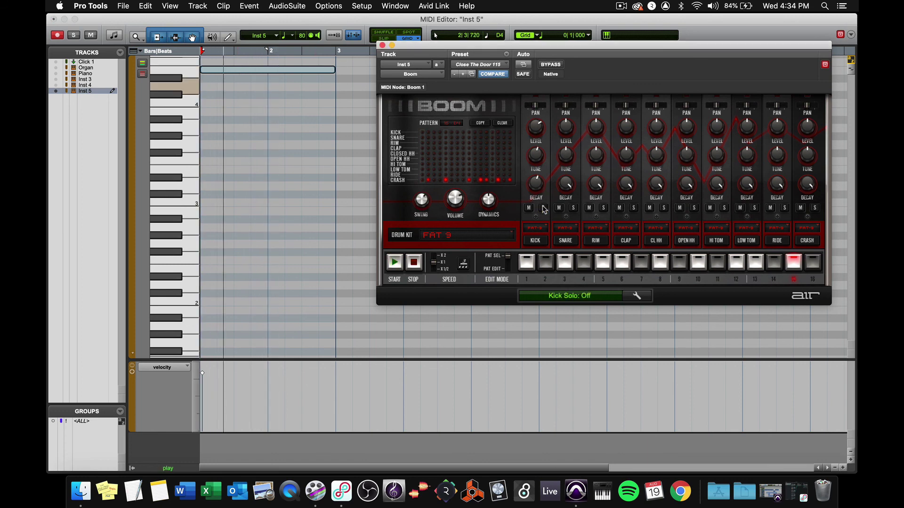
click(235, 74)
drag(235, 74, 242, 156)
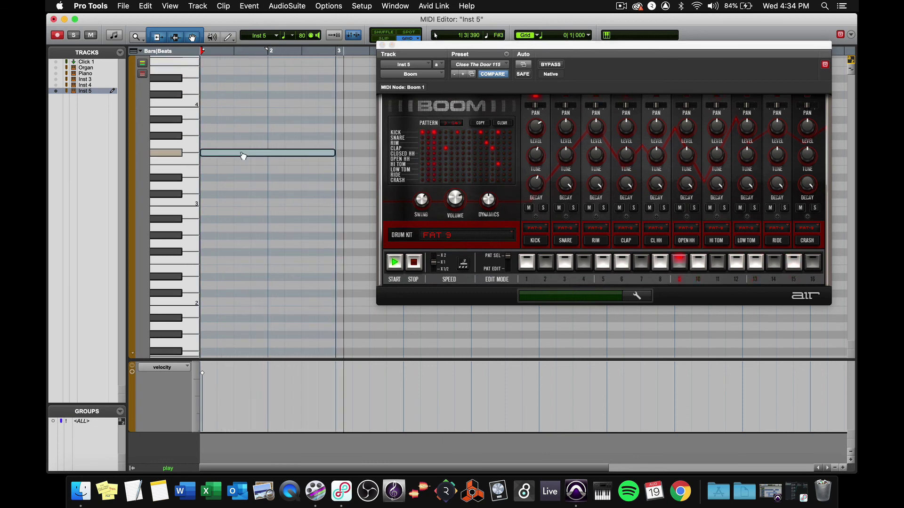
drag(243, 156, 244, 195)
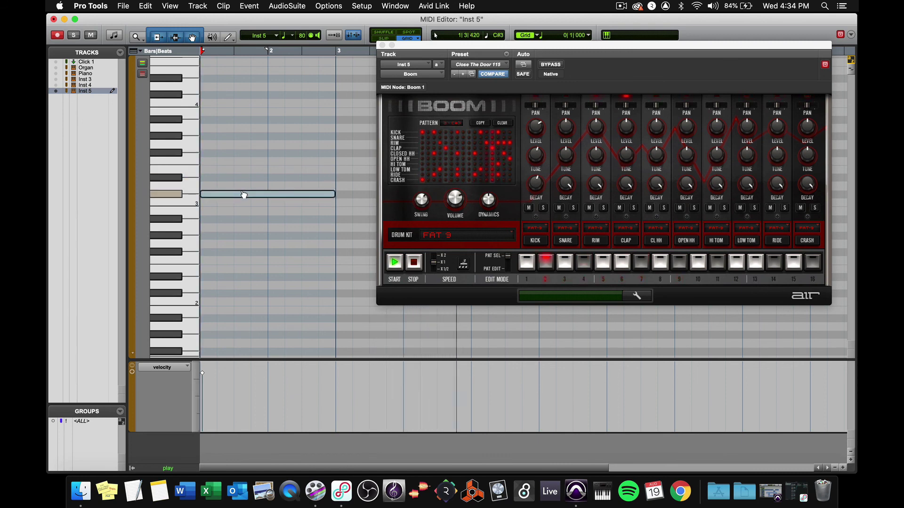
right_click(244, 195)
key(Escape)
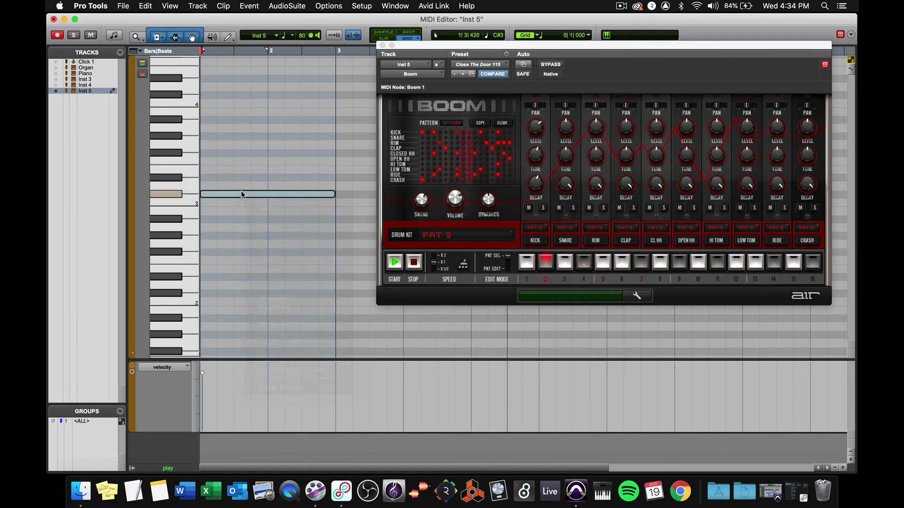
click(414, 262)
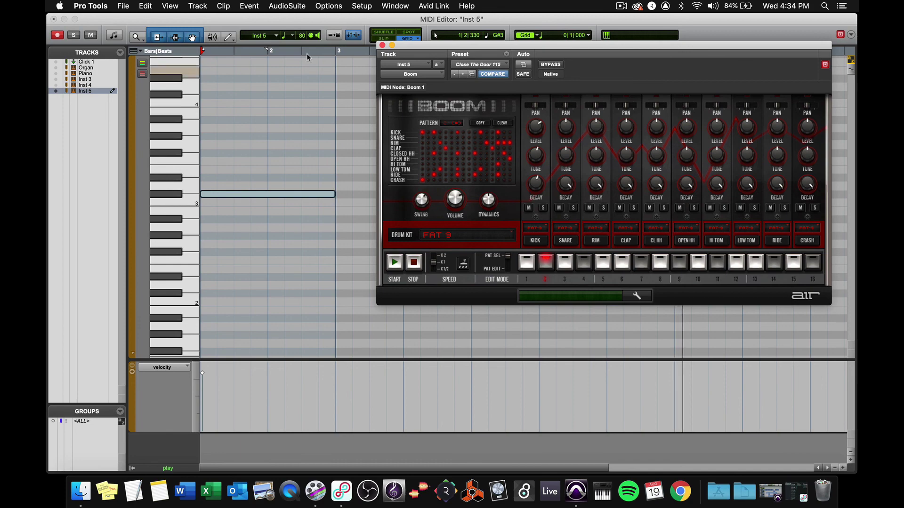
Close the Boom plug-in window, leaving the MIDI editor with its C#3 note showing.
click(382, 45)
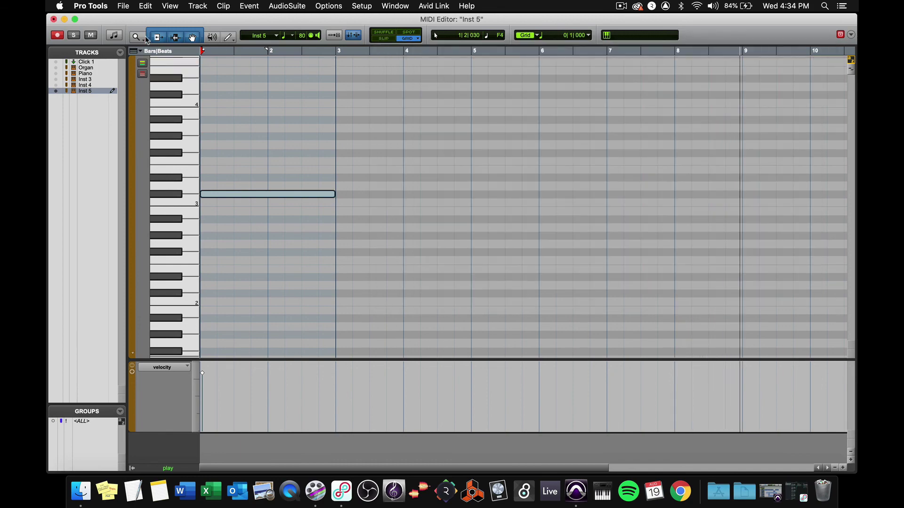